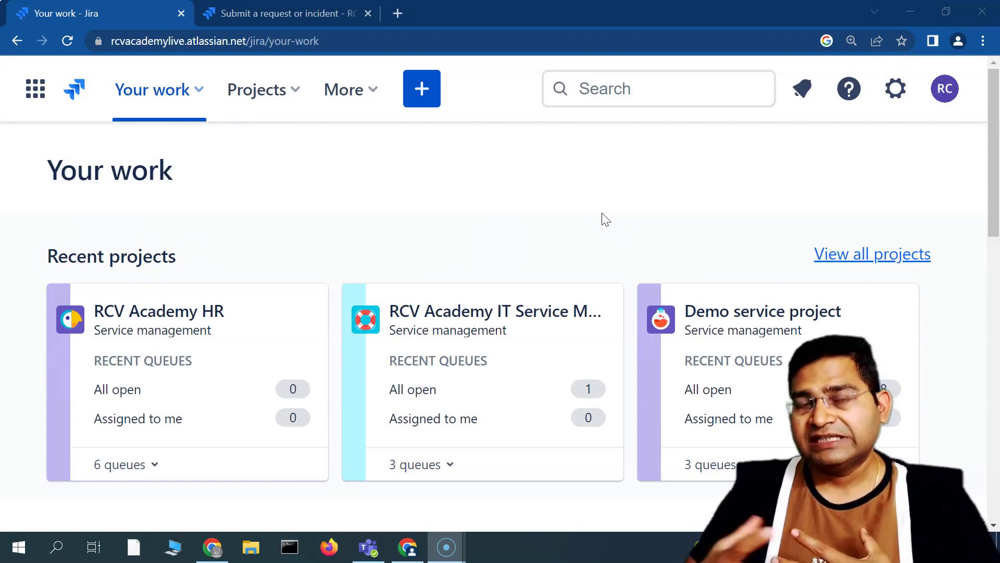
Look over the site settings menu and the Atlassian app switcher
left_click(896, 90)
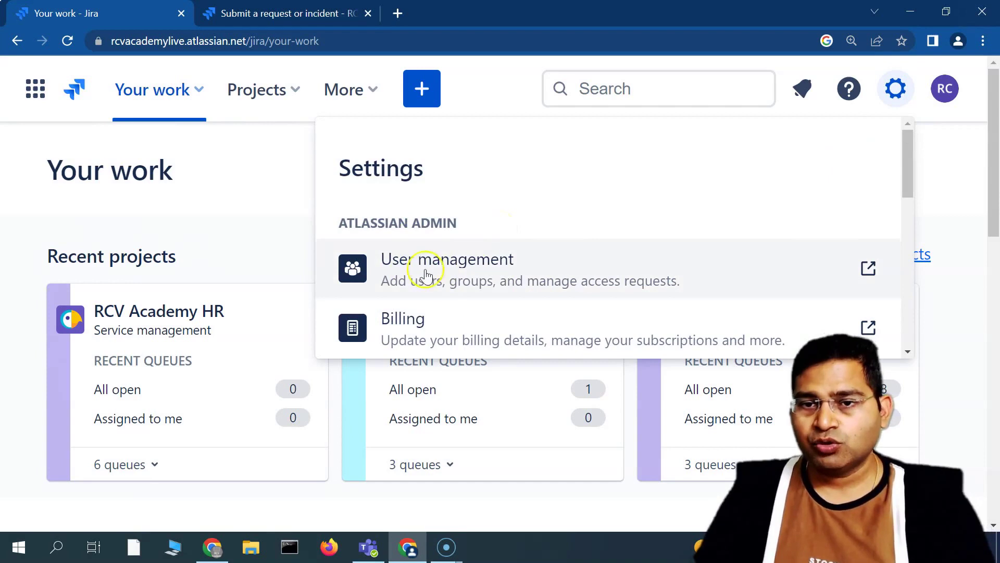
scroll(521, 268, "down", 3)
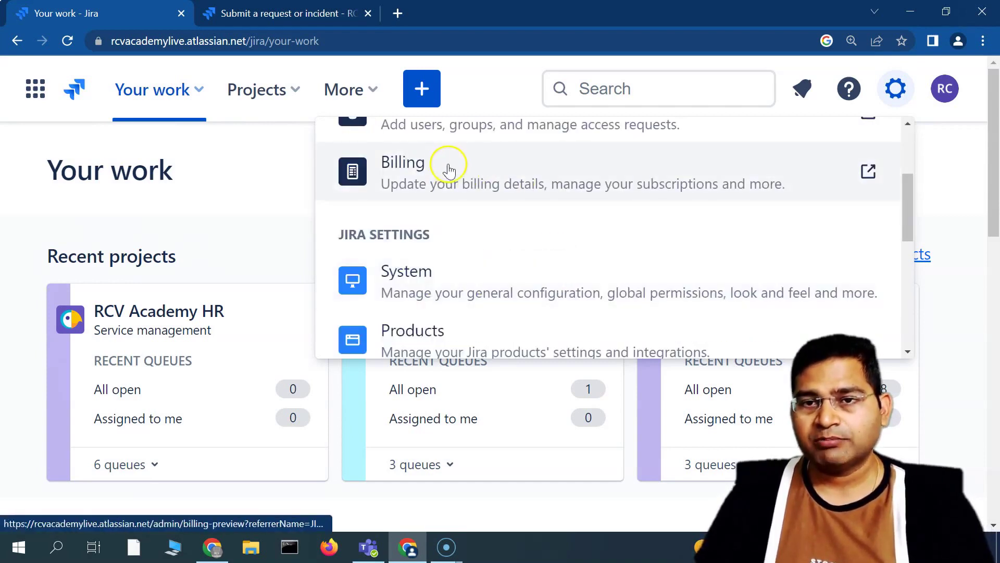
scroll(413, 287, "down", 3)
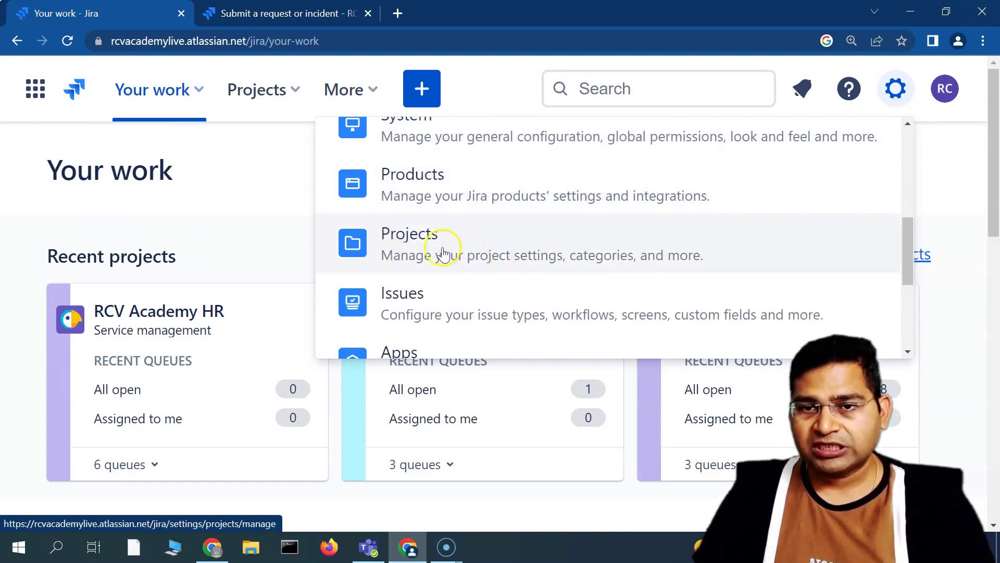
scroll(484, 302, "down", 5)
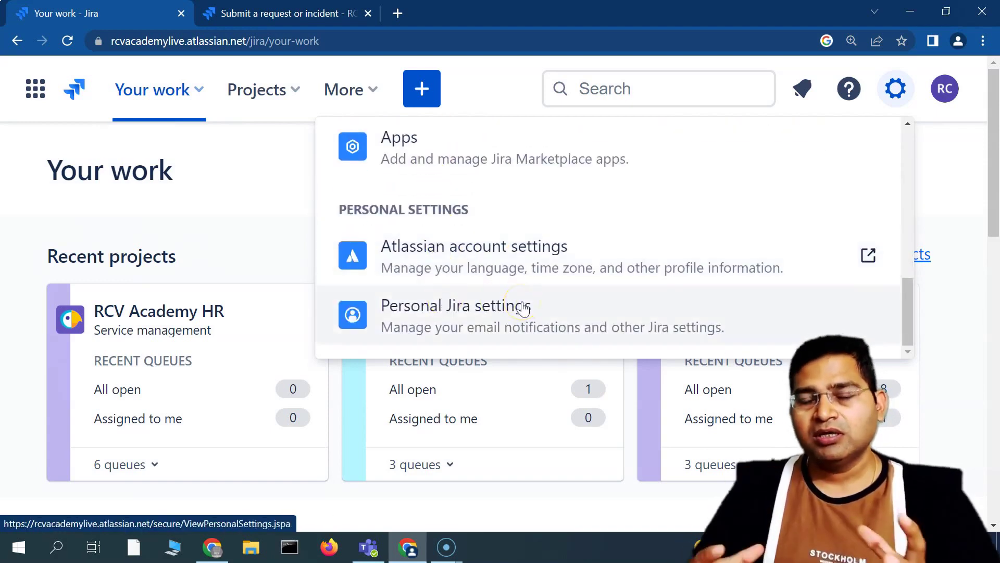
scroll(516, 295, "up", 2)
scroll(516, 294, "down", 2)
scroll(516, 294, "up", 6)
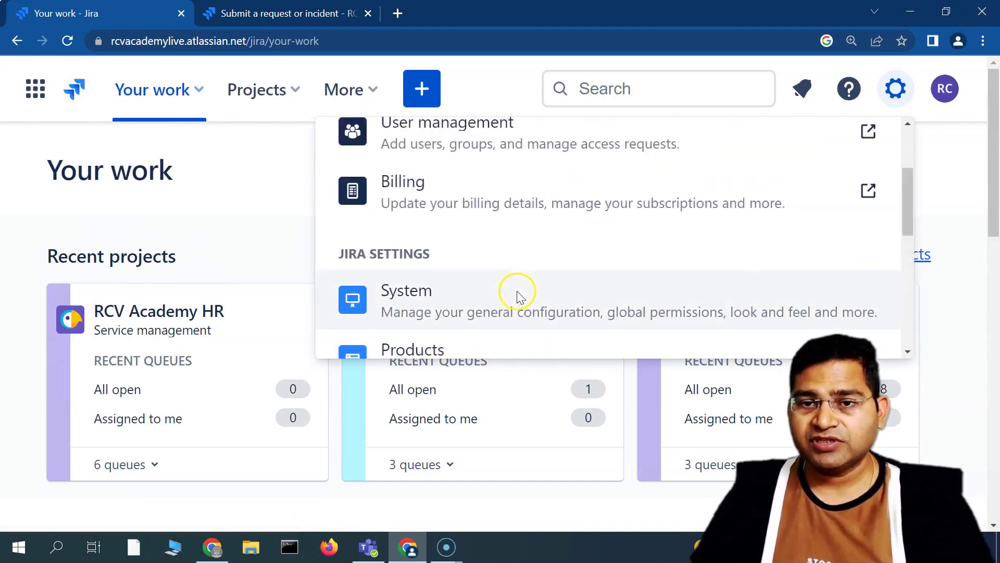
left_click(35, 95)
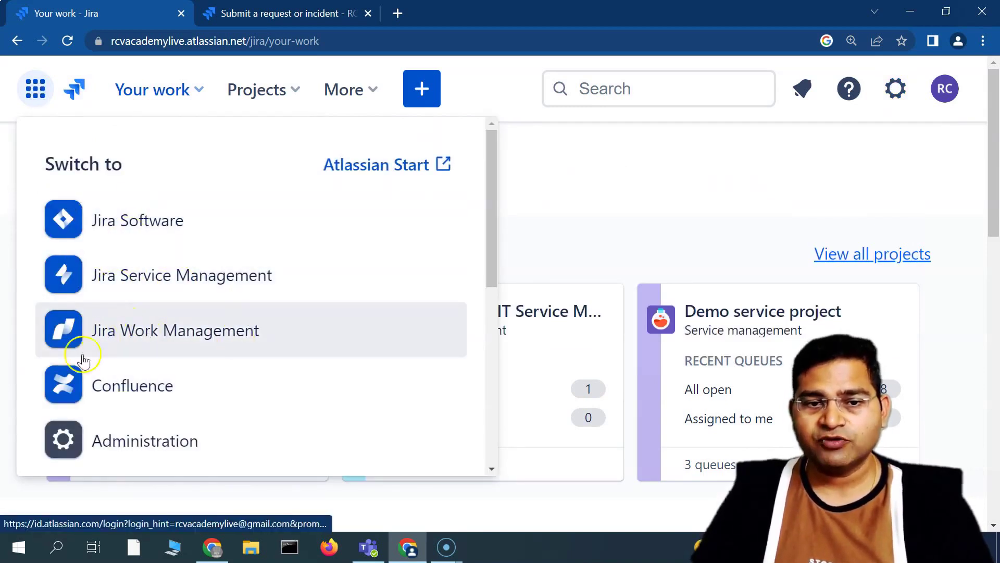
left_click(822, 161)
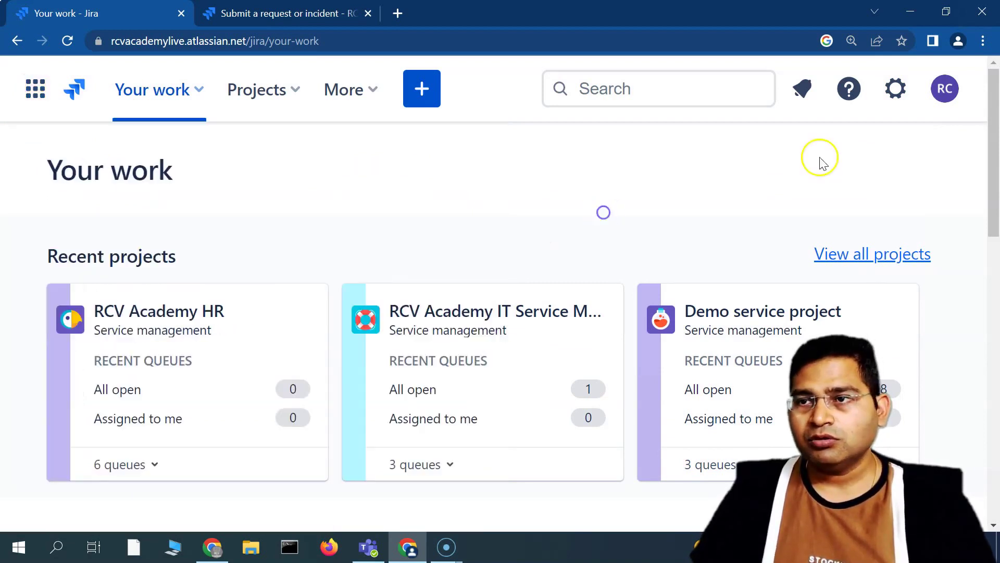
Review the site settings menu again and close it without changes
left_click(895, 89)
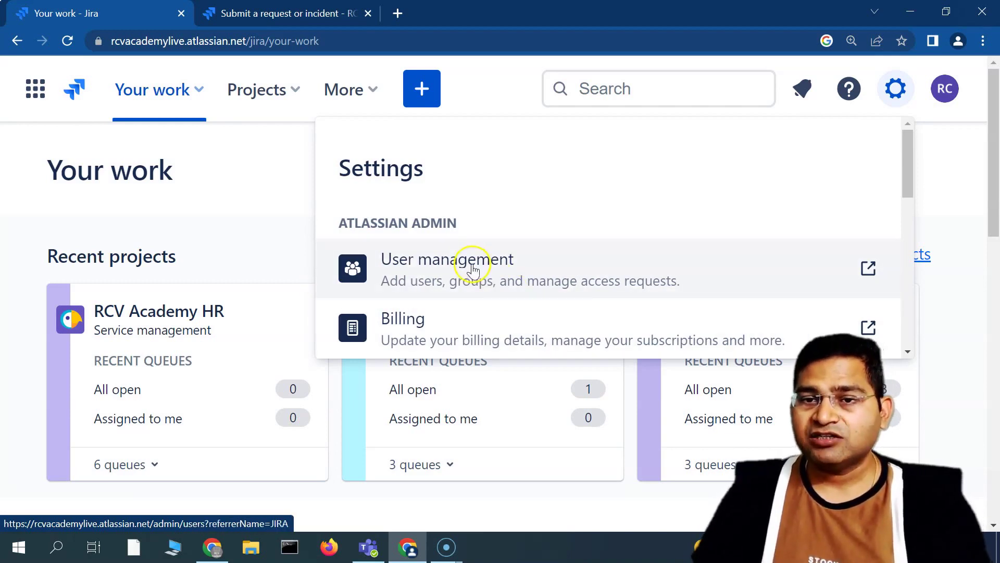
scroll(495, 277, "down", 3)
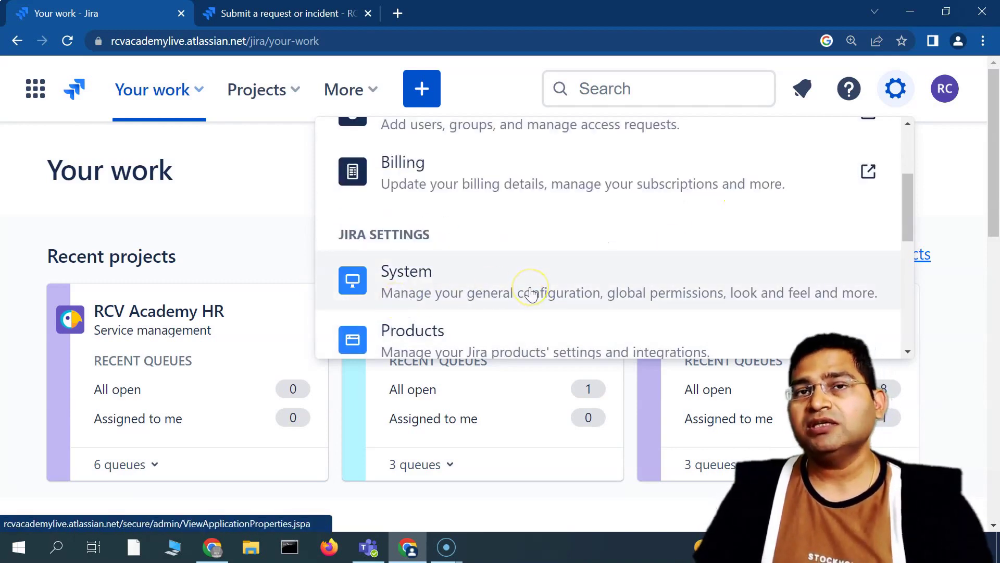
left_click(261, 193)
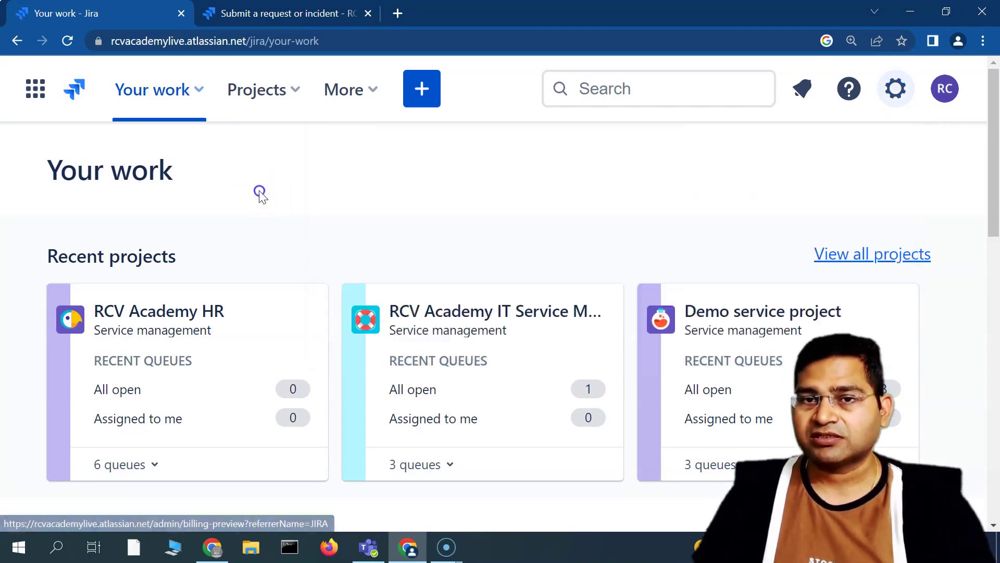
left_click(896, 90)
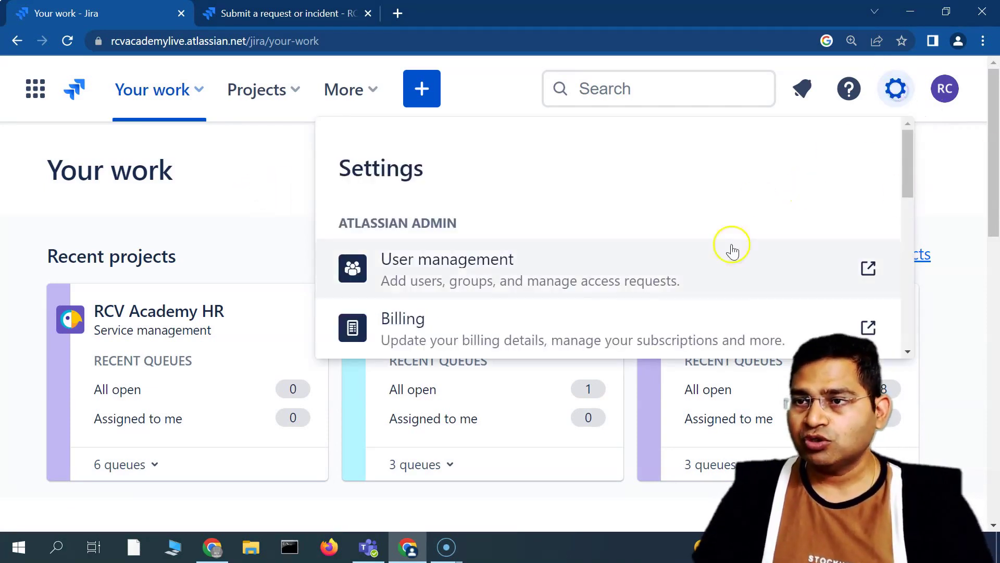
scroll(735, 271, "down", 5)
scroll(737, 288, "up", 5)
left_click(263, 213)
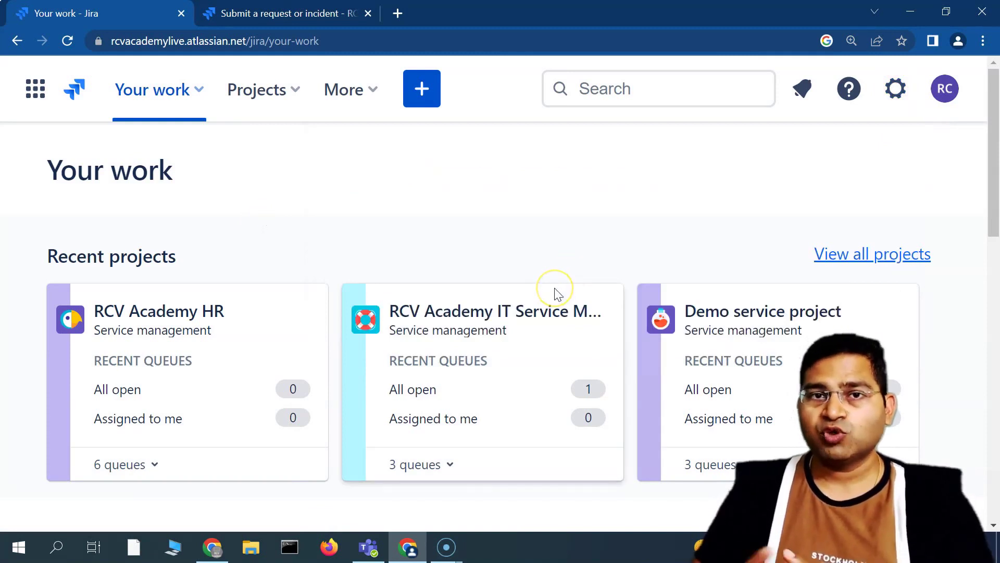
Open the RCV Academy IT Service Management project and its Project settings
left_click(513, 323)
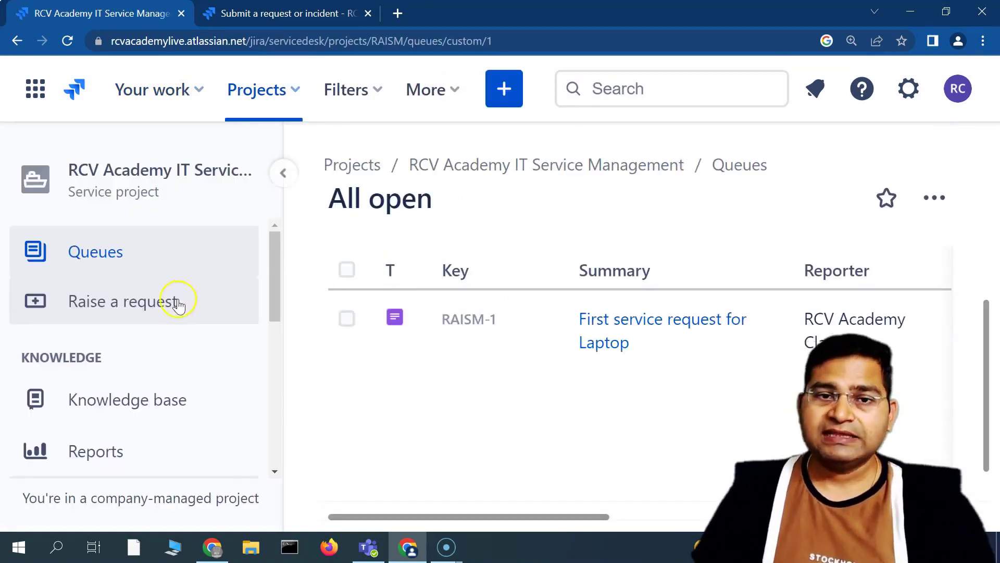
scroll(159, 367, "down", 5)
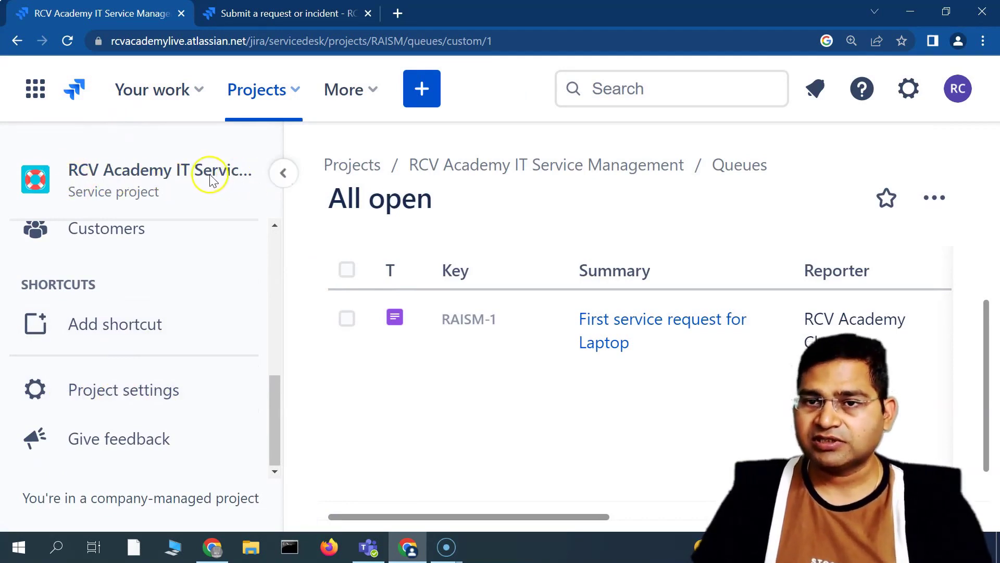
left_click(137, 395)
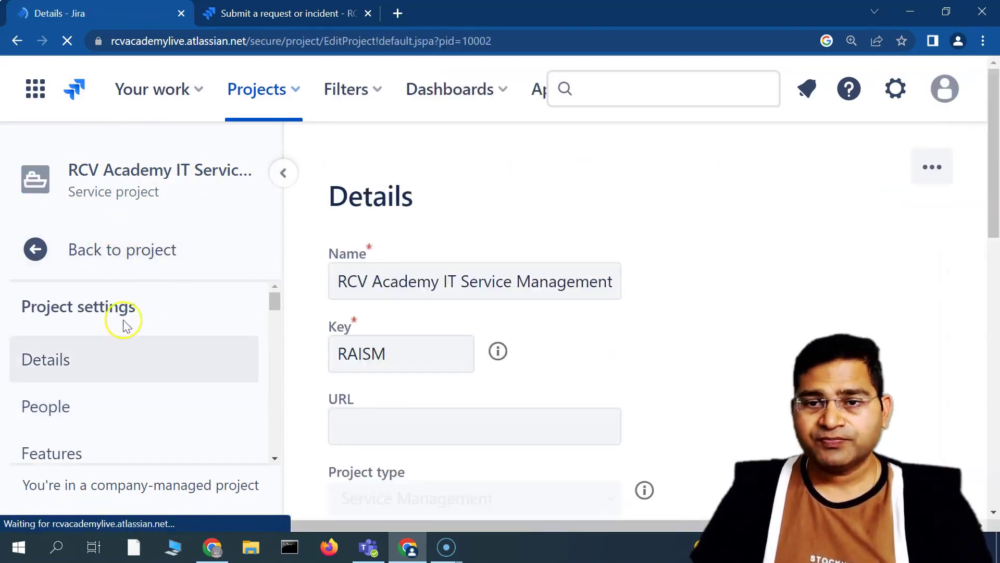
Delete 'Academy' from the project name, leaving RCV IT Service Management
left_click(379, 283)
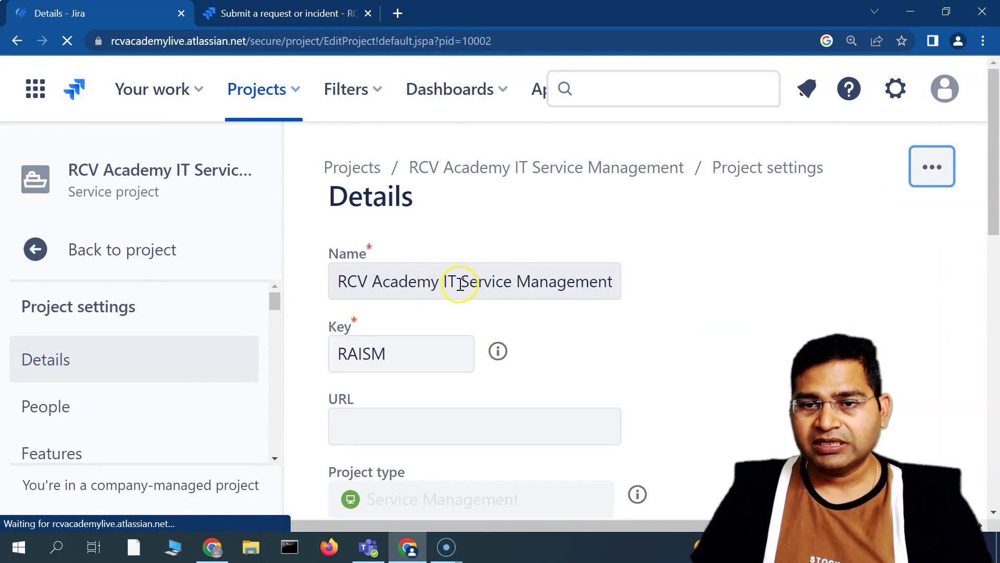
left_click(519, 286)
left_click_drag(440, 282, 371, 281)
key("BackSpace")
key("BackSpace")
key("BackSpace")
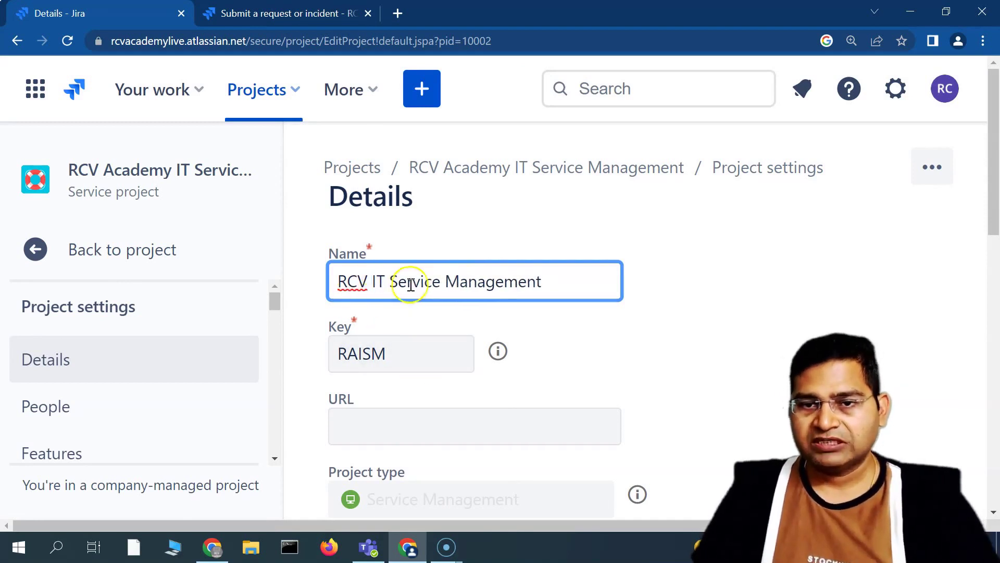
Change the project key from RAISM to RCISM
left_click(400, 352)
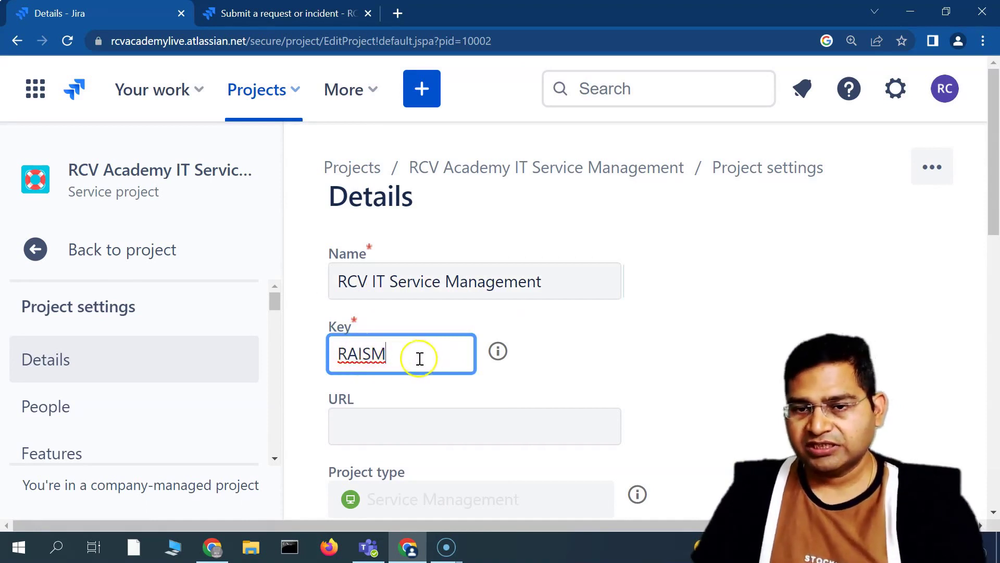
left_click(569, 350)
left_click(430, 357)
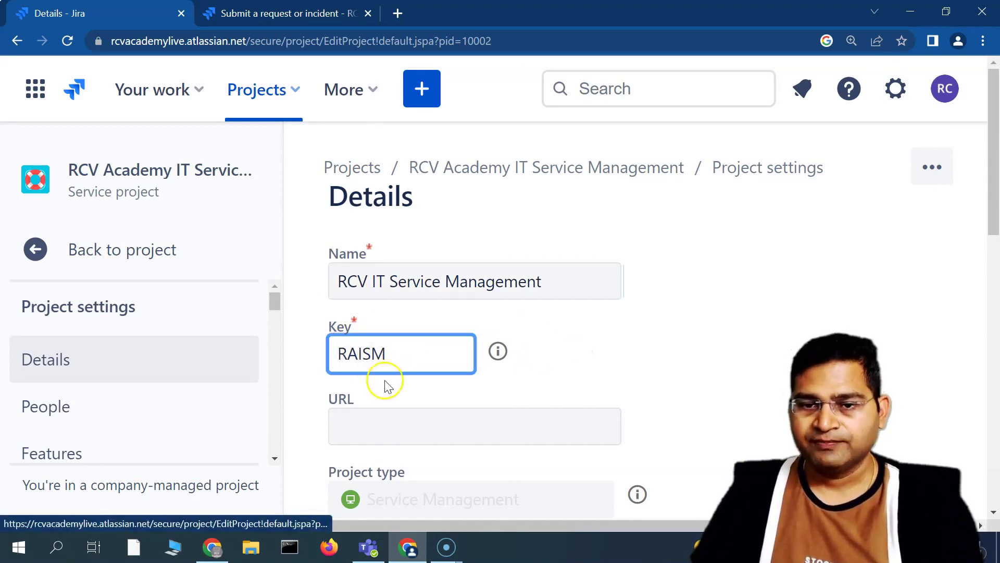
scroll(384, 384, "down", 2)
key("Left")
key("Left")
key("Left")
key("BackSpace")
type("C")
left_click(373, 319)
left_click(374, 286)
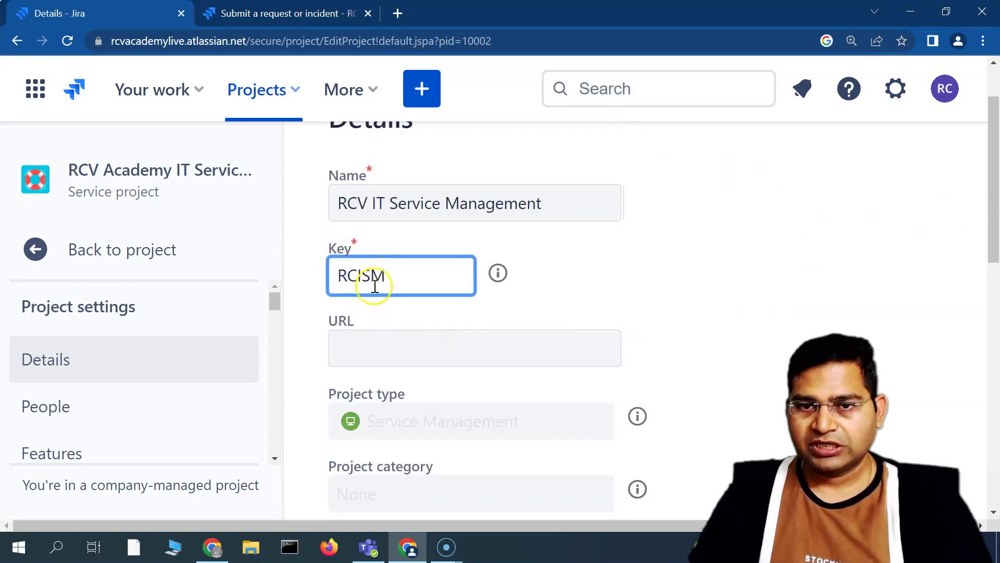
Review the URL, category and description fields, leaving them unchanged
left_click(380, 346)
scroll(357, 324, "down", 2)
scroll(495, 323, "up", 2)
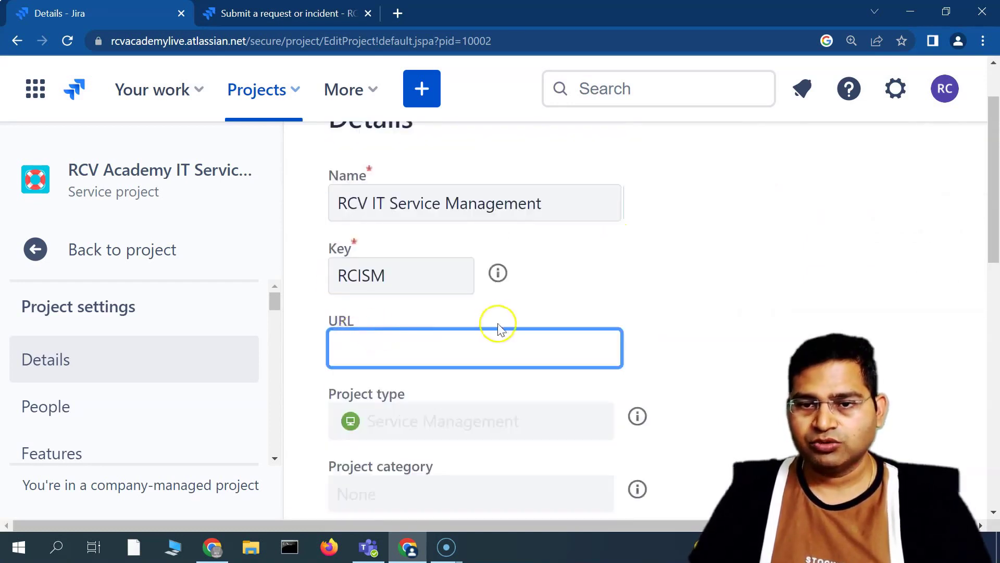
scroll(487, 330, "down", 4)
left_click(504, 261)
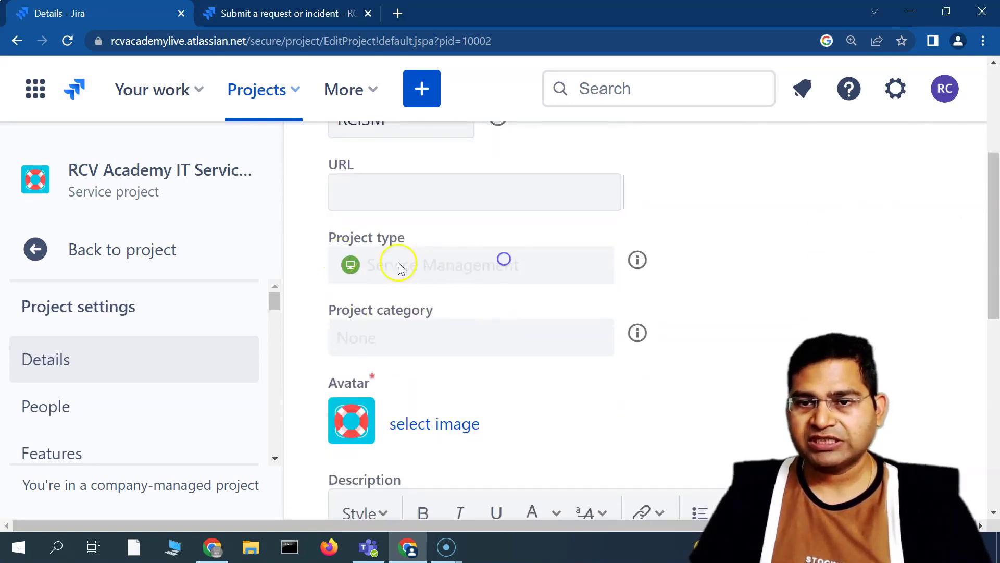
scroll(398, 268, "up", 4)
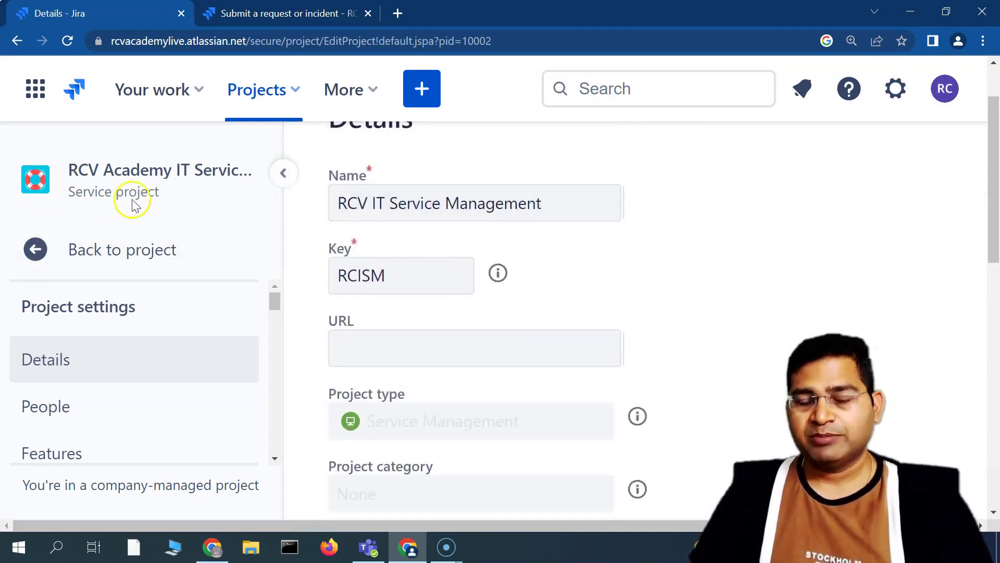
scroll(474, 328, "down", 3)
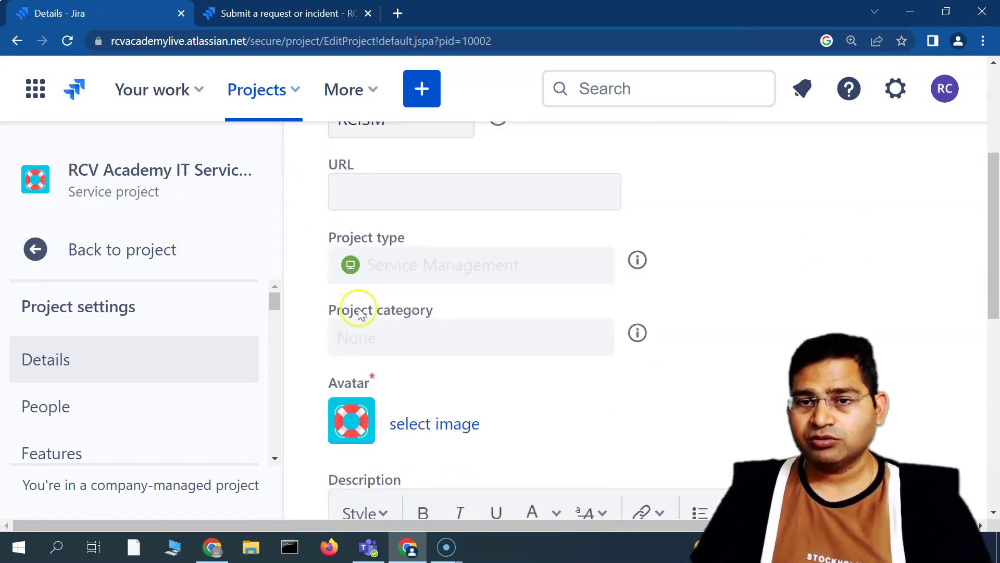
left_click(391, 342)
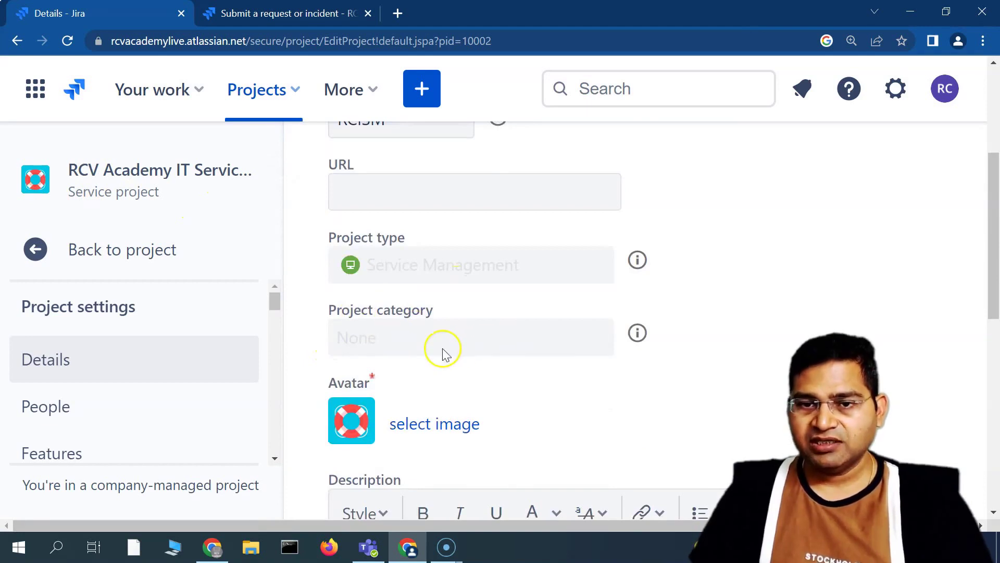
scroll(454, 433, "down", 3)
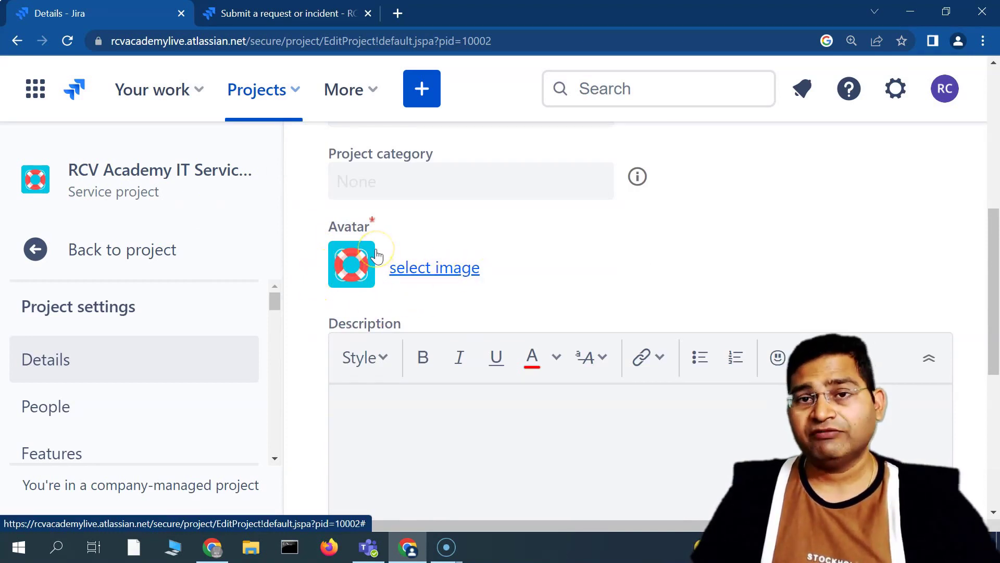
scroll(469, 357, "down", 3)
left_click(447, 318)
Set the Default Assignee to Project Lead
scroll(449, 325, "down", 4)
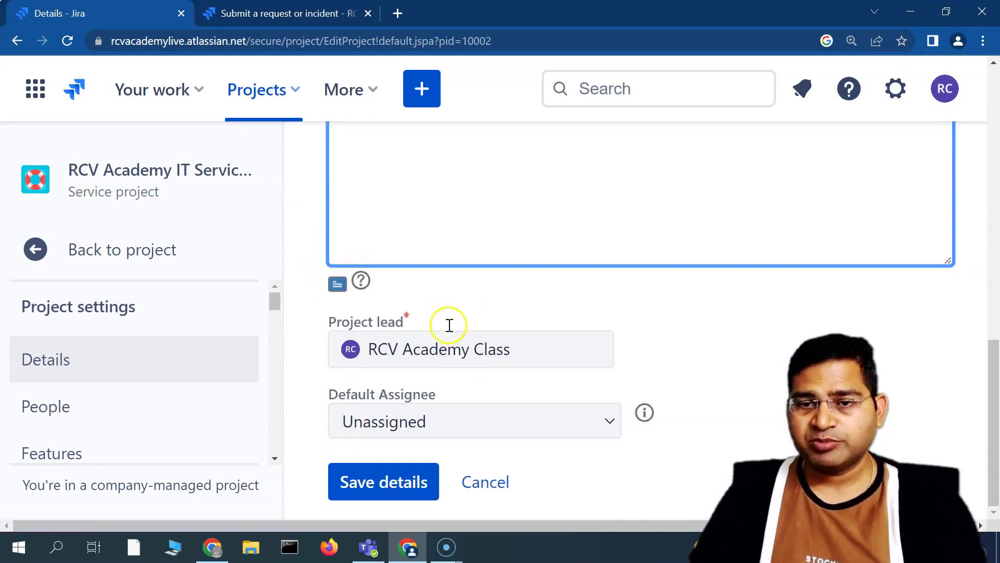
left_click(464, 348)
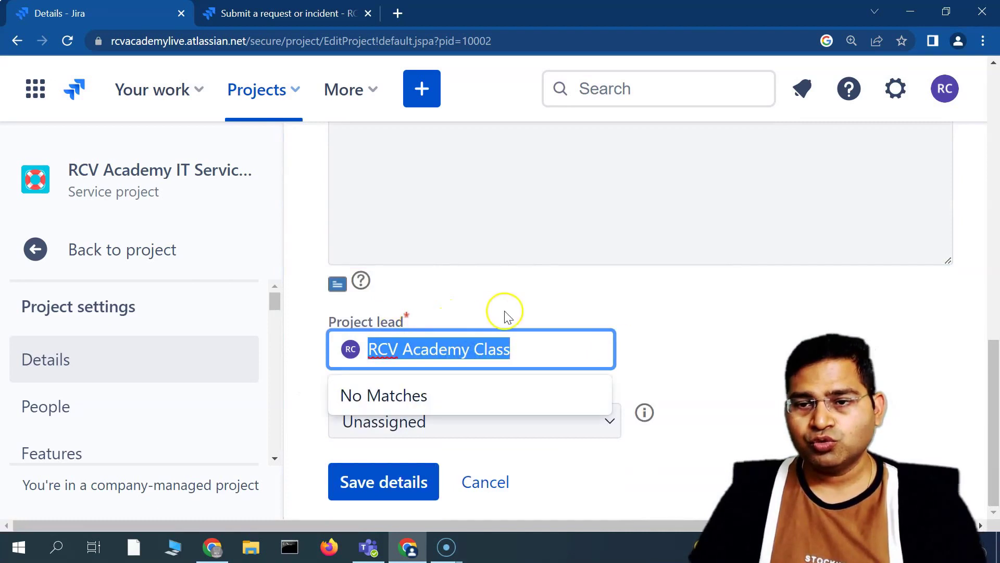
left_click(712, 342)
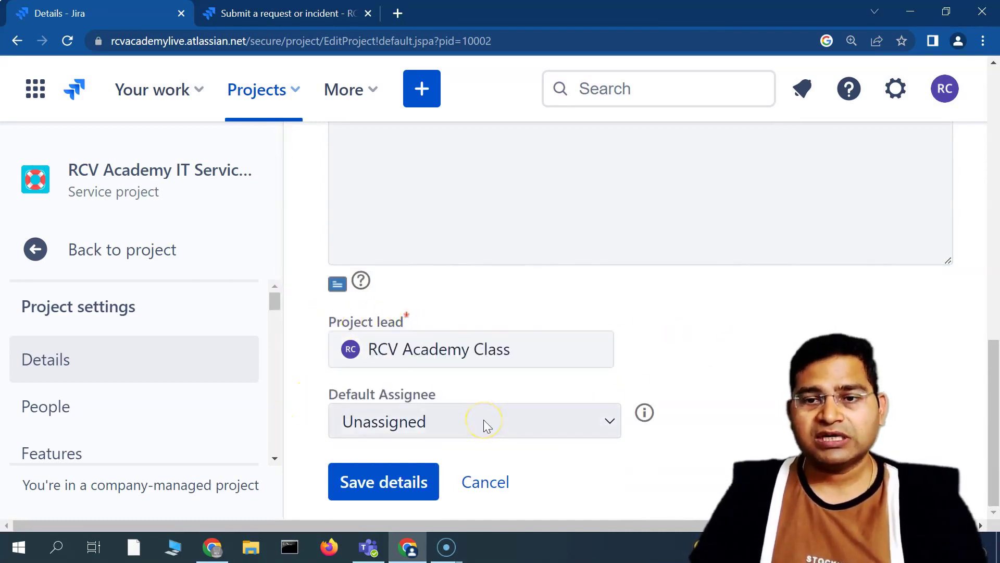
left_click(484, 419)
left_click(715, 335)
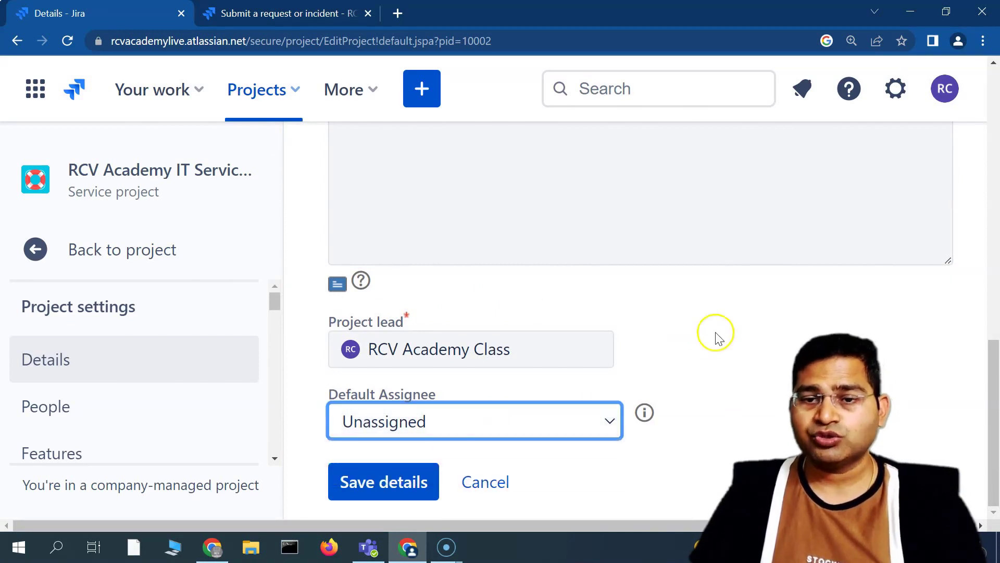
left_click(467, 421)
left_click(446, 449)
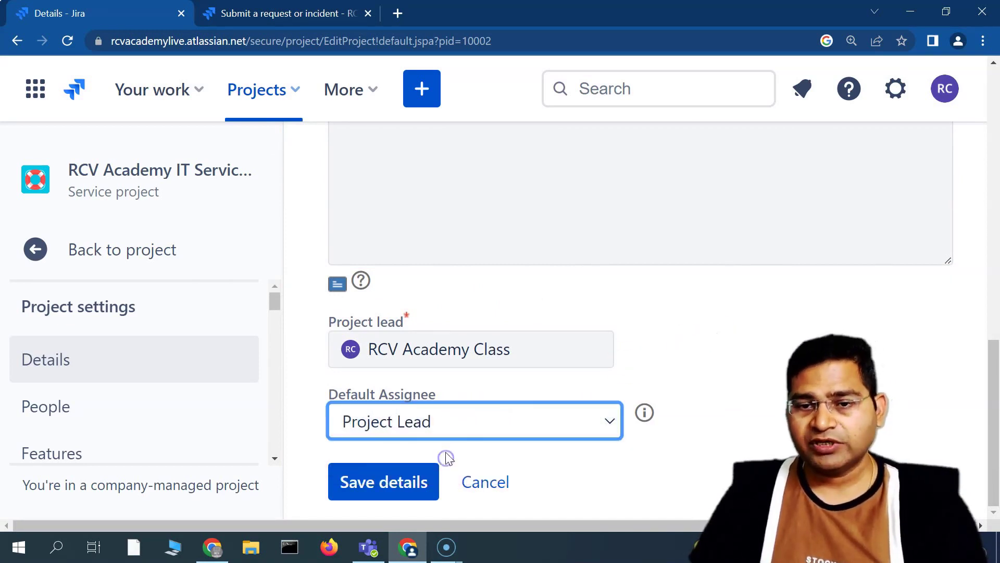
left_click(457, 436)
left_click(439, 473)
left_click(747, 403)
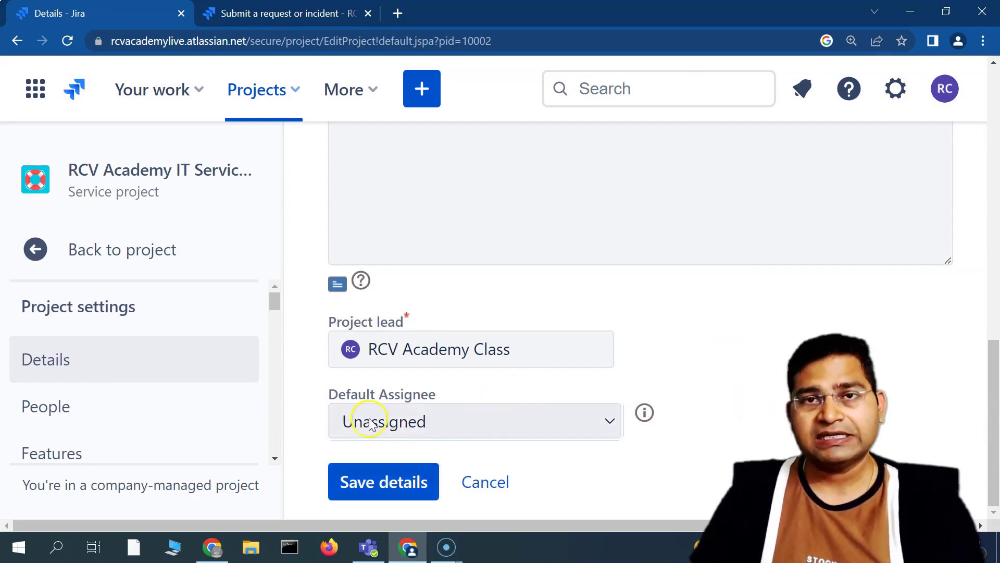
left_click(432, 425)
left_click(419, 451)
left_click(711, 378)
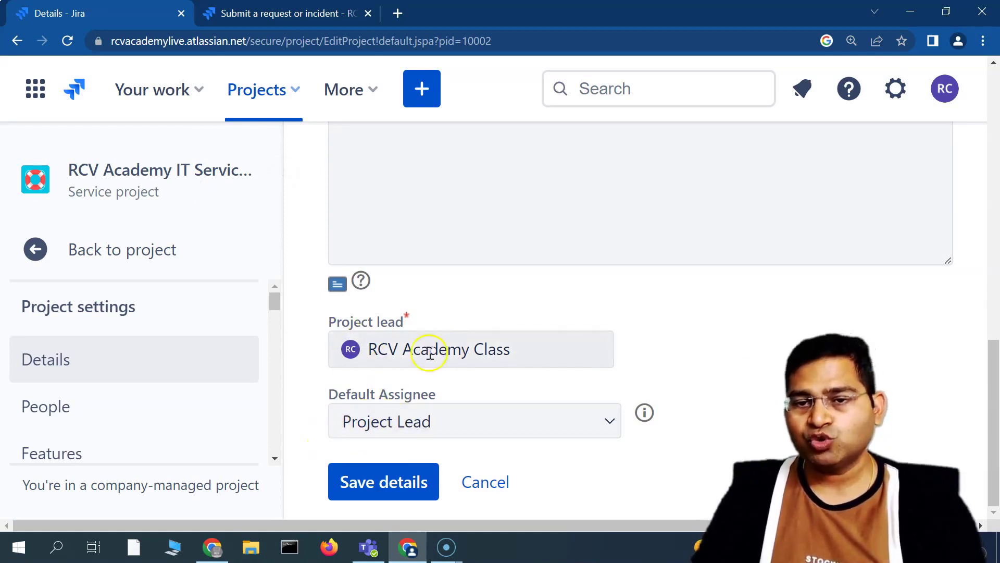
Search for and choose a different user as Project lead, then save the details
left_click(376, 353)
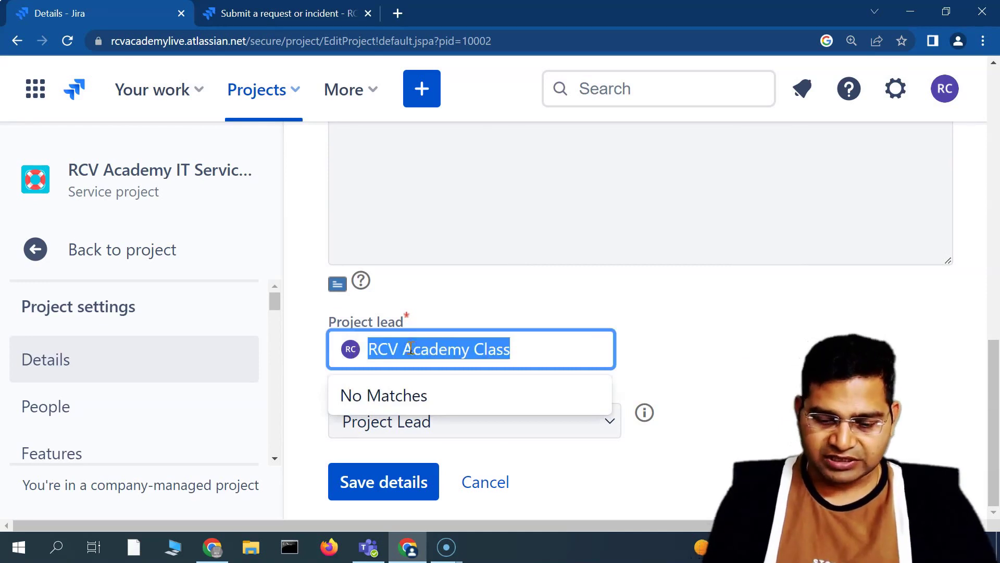
type("joh")
key("BackSpace")
key("BackSpace")
key("BackSpace")
type("b")
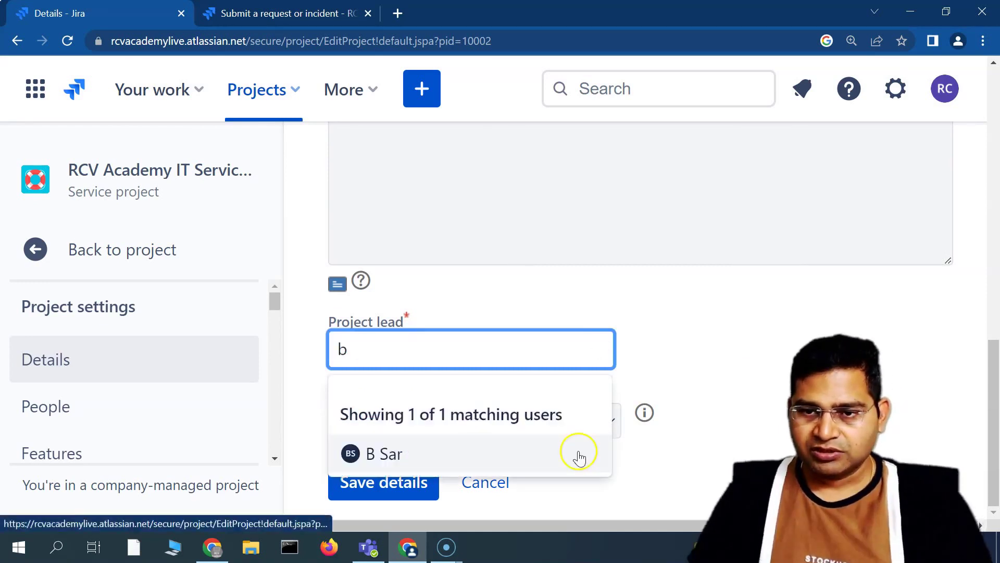
left_click(576, 453)
left_click(388, 356)
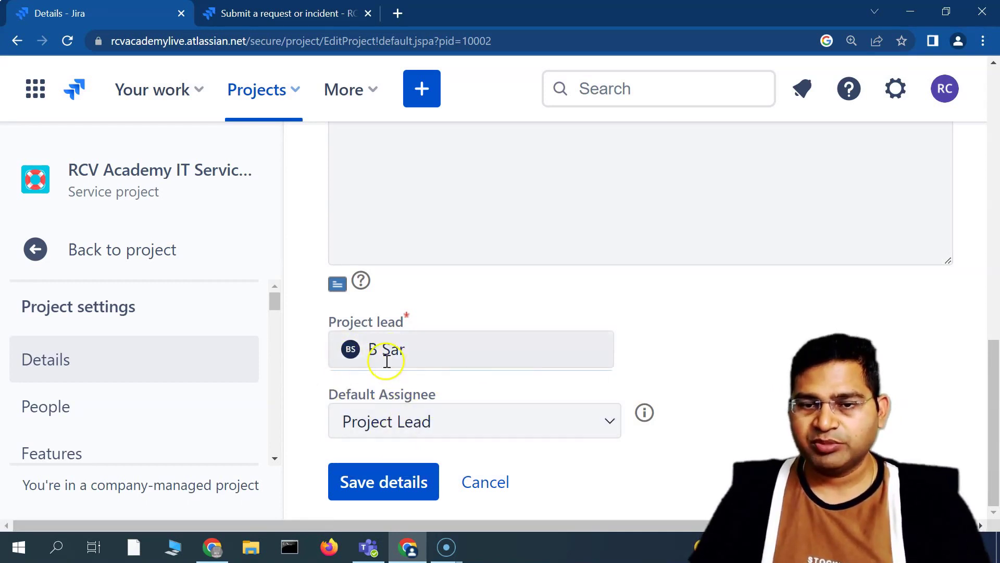
left_click(402, 487)
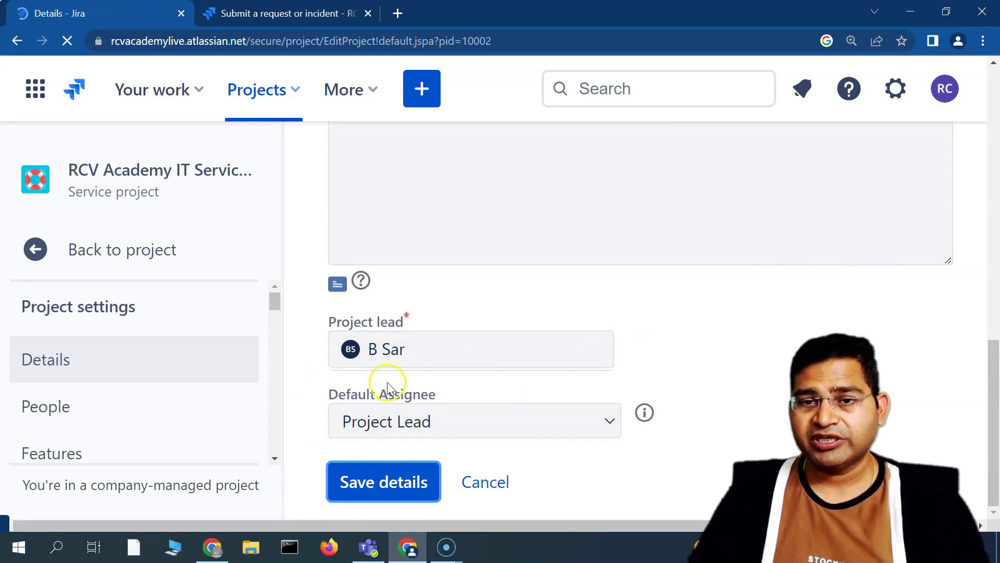
Read the invalid Default Assignee error in the configuration error details, then close it
scroll(651, 365, "down", 5)
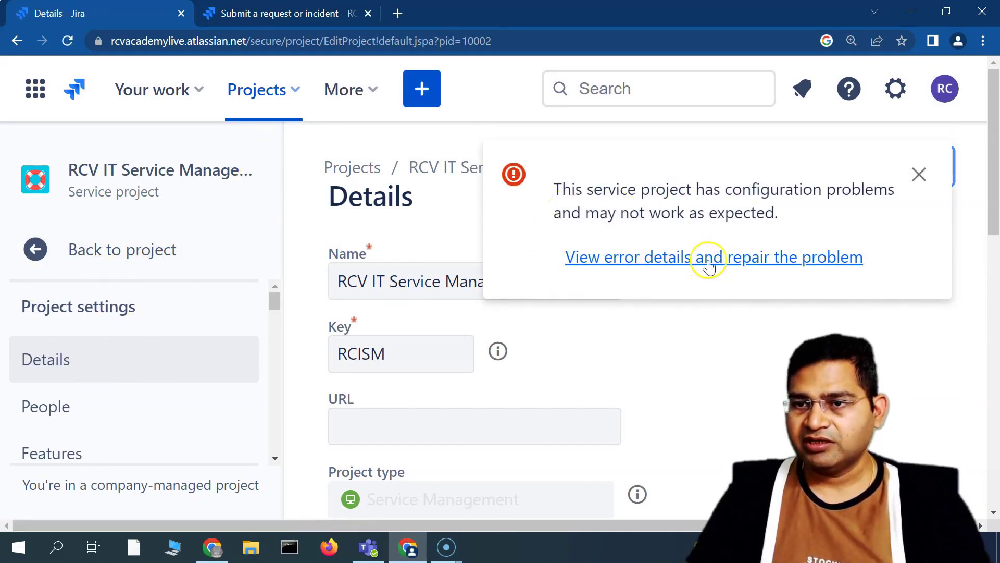
left_click(709, 266)
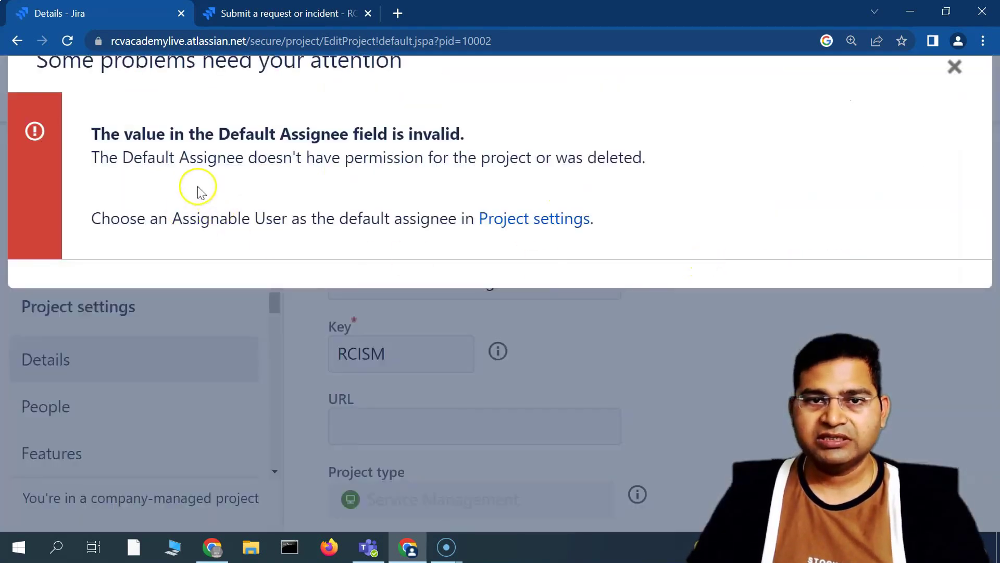
left_click_drag(92, 134, 447, 144)
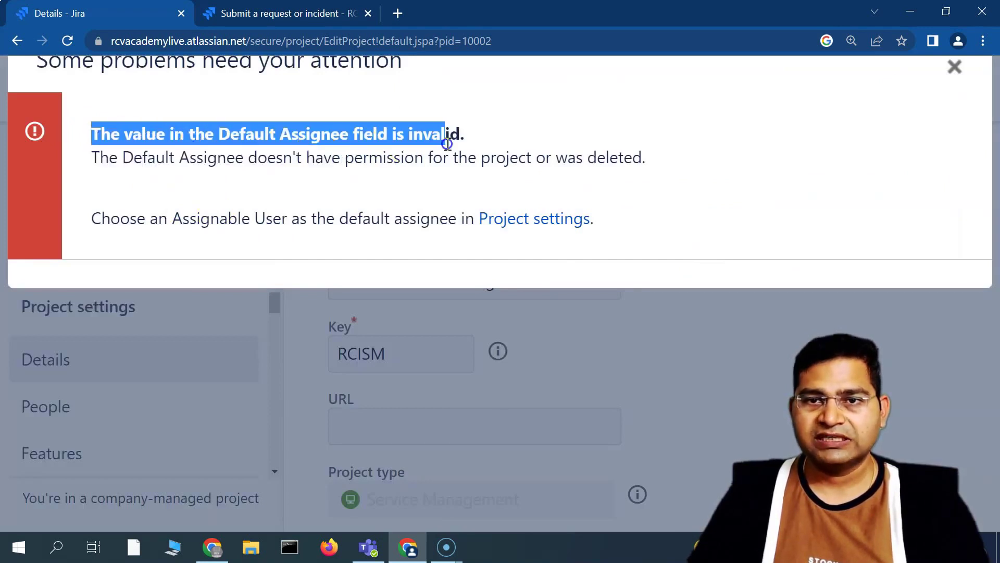
left_click_drag(86, 172, 643, 159)
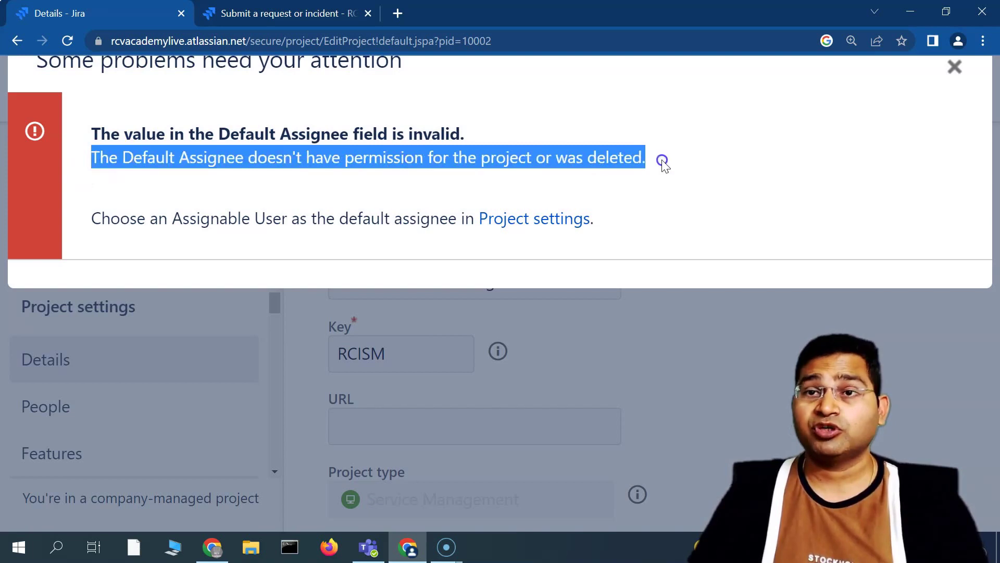
left_click(263, 235)
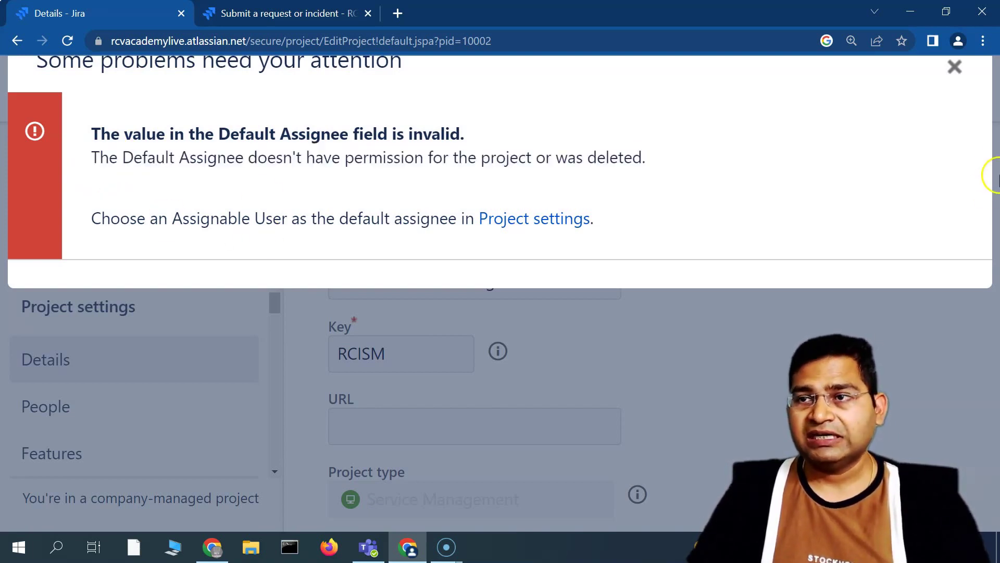
left_click(955, 67)
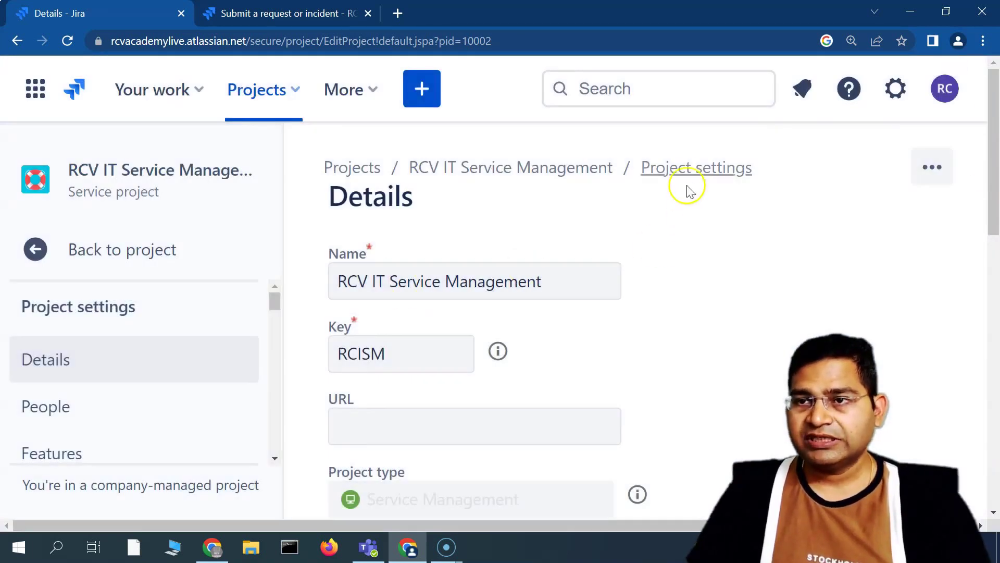
Restore the original account as Project lead via an 'rc' search and save
scroll(766, 362, "down", 5)
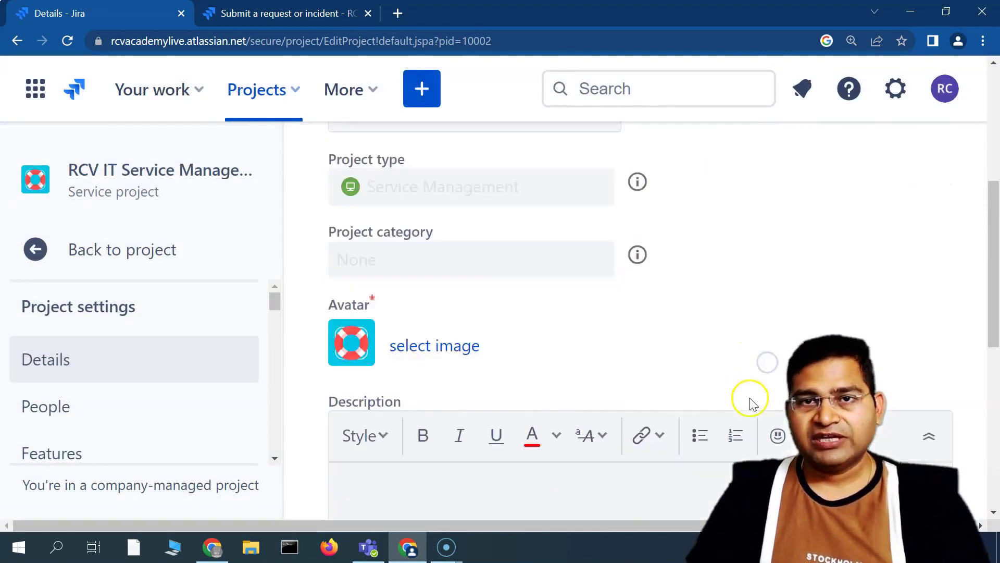
scroll(391, 385, "down", 5)
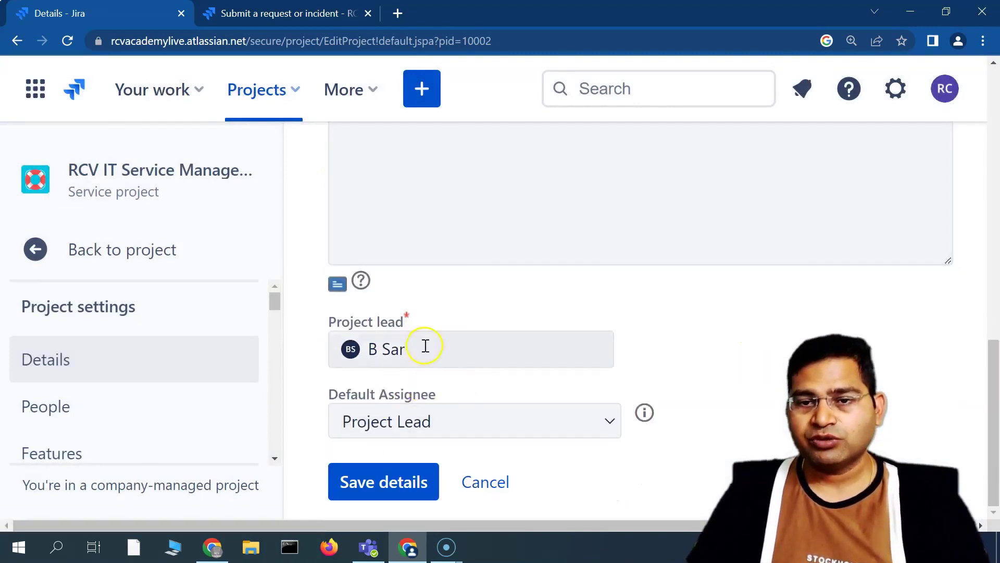
left_click(424, 346)
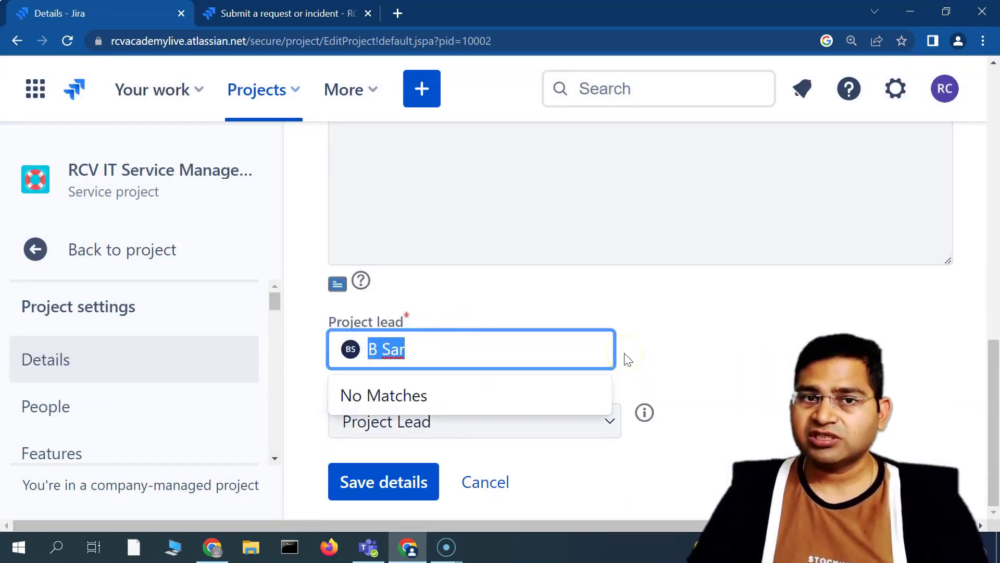
type("rcv")
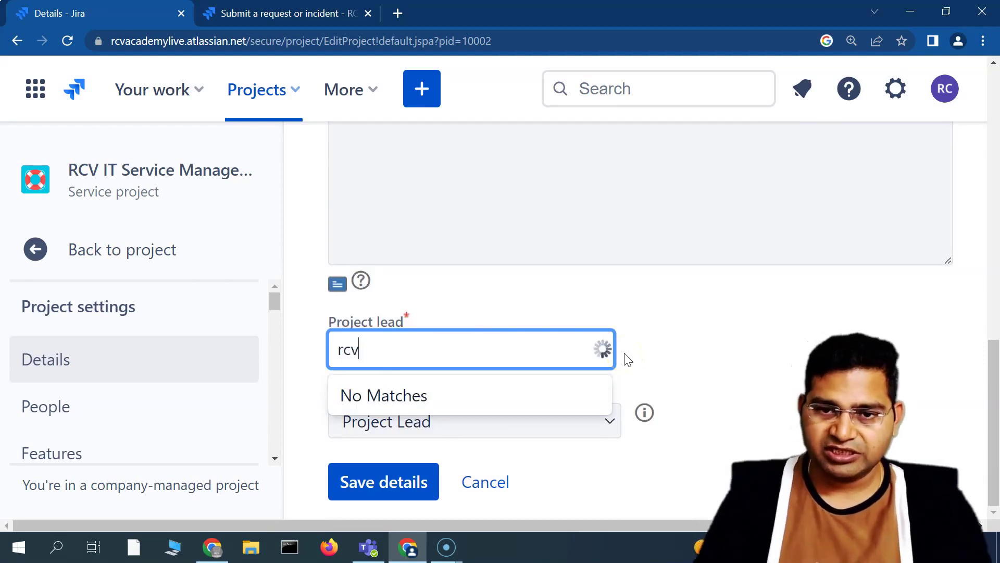
left_click(503, 452)
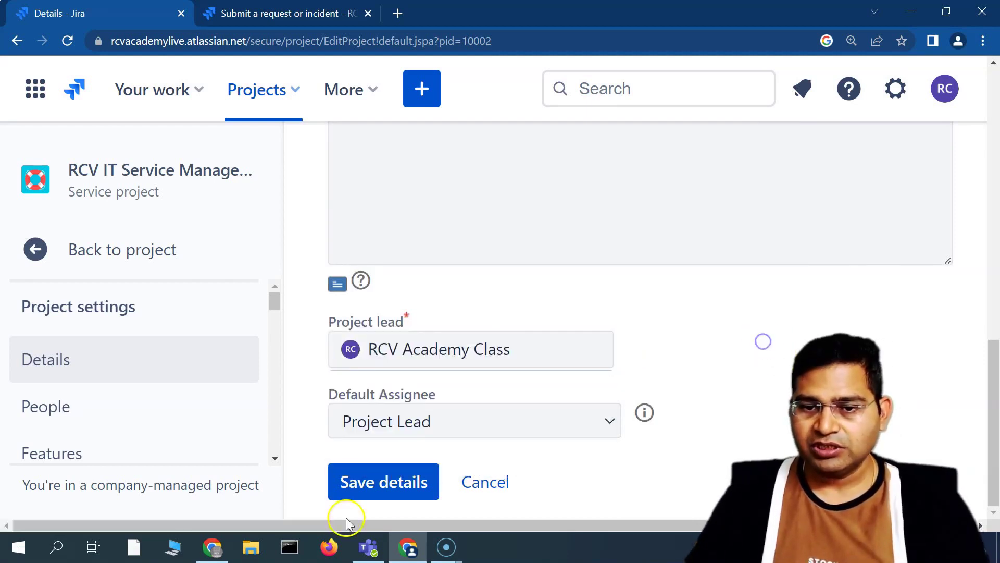
left_click(384, 483)
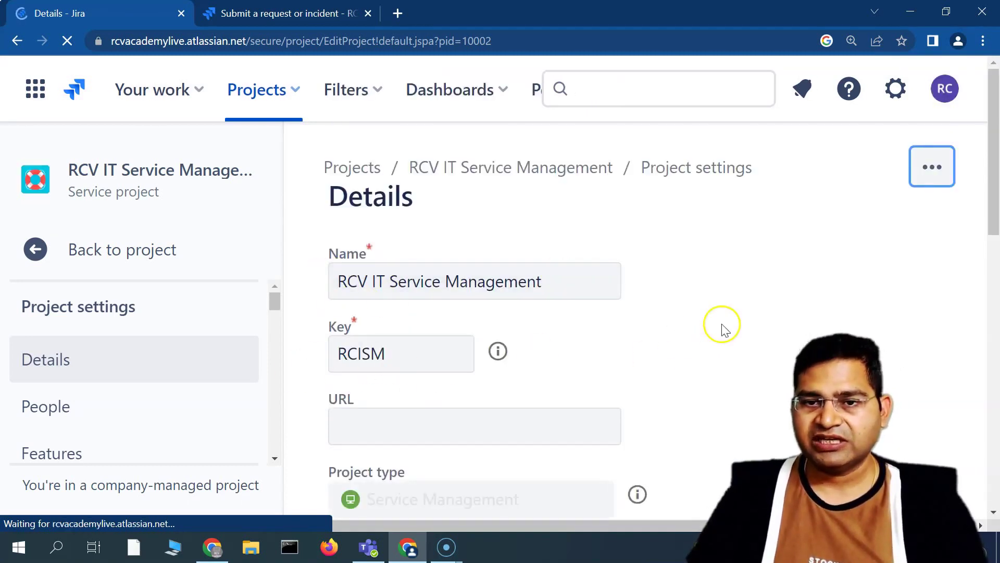
Leave project settings and return to the project
scroll(472, 384, "down", 10)
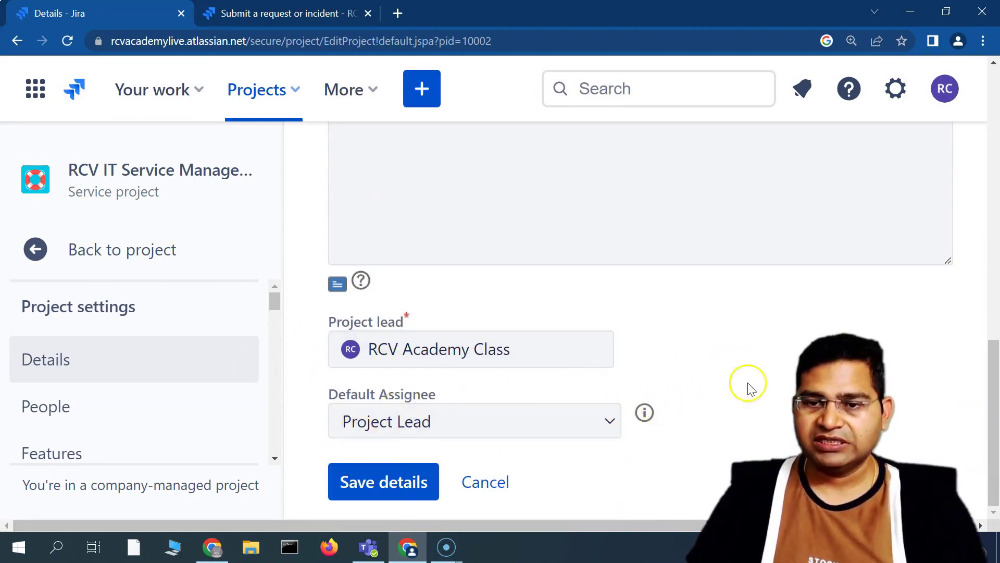
scroll(748, 384, "up", 10)
left_click(72, 266)
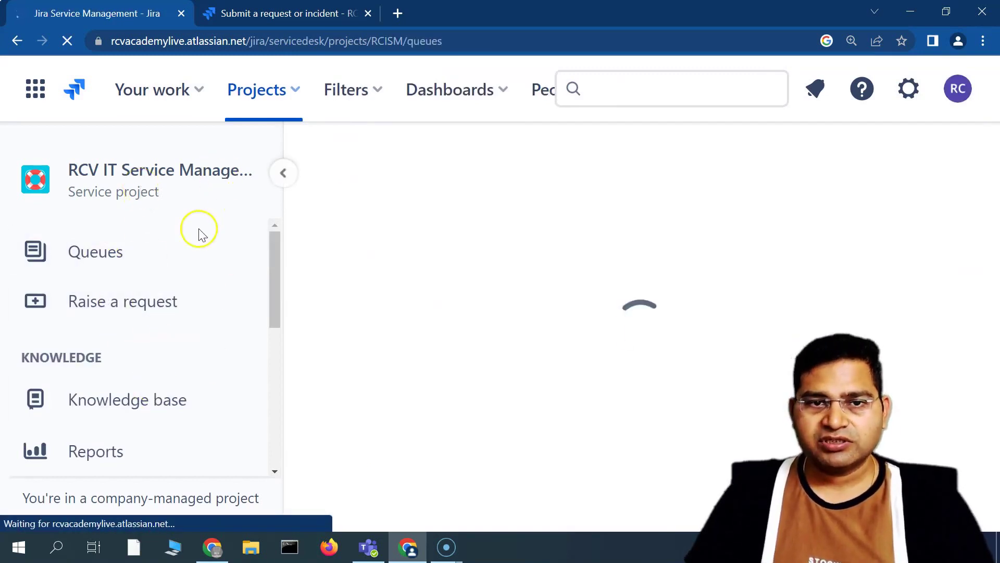
Load the All open queue showing request RCISM-1 for a laptop
scroll(194, 344, "down", 5)
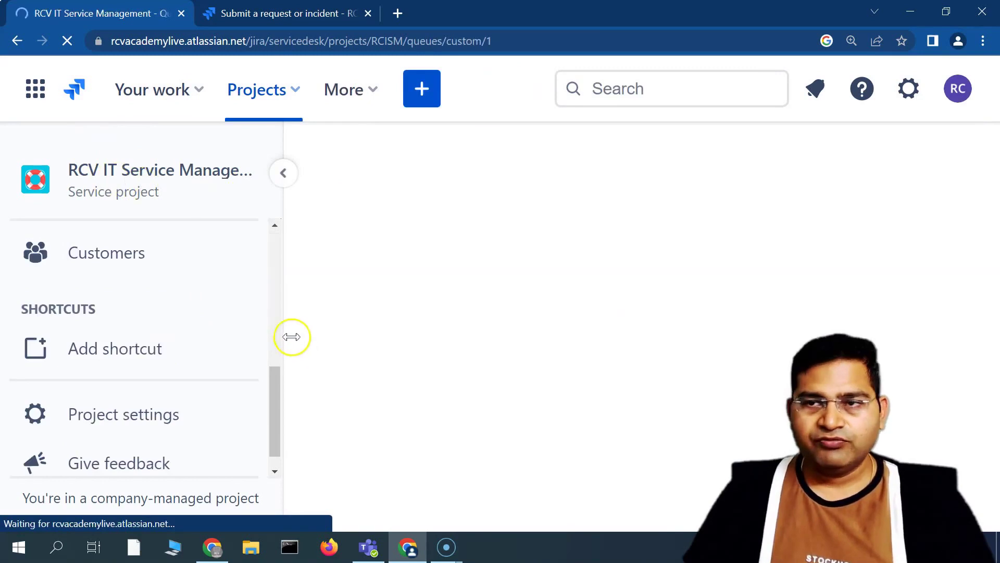
left_click(964, 94)
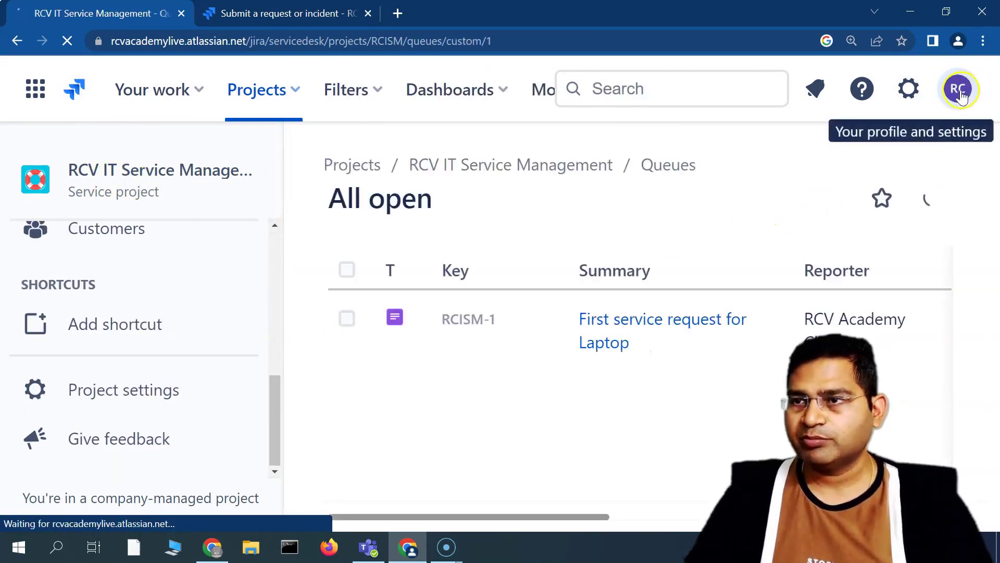
left_click(449, 333)
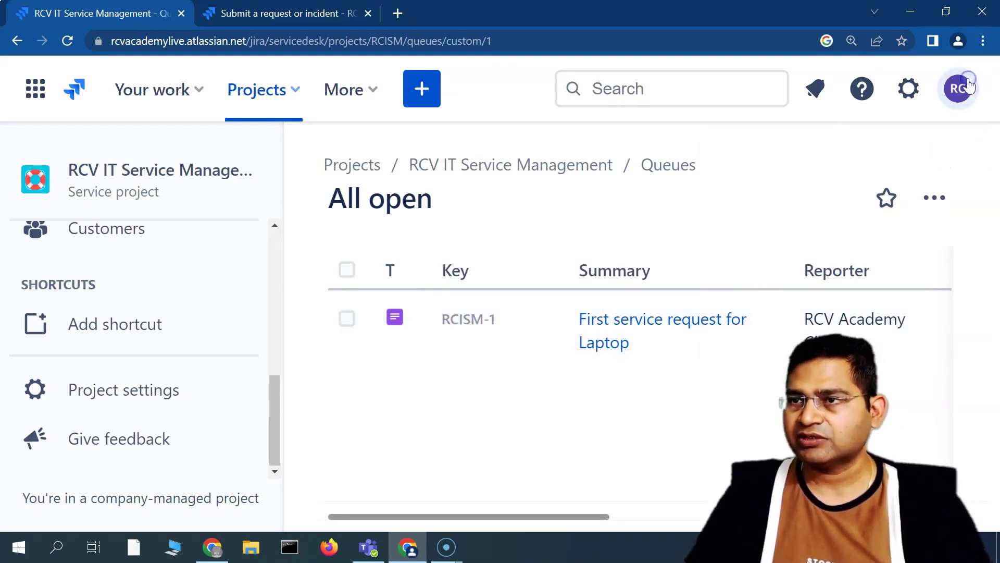
left_click(971, 95)
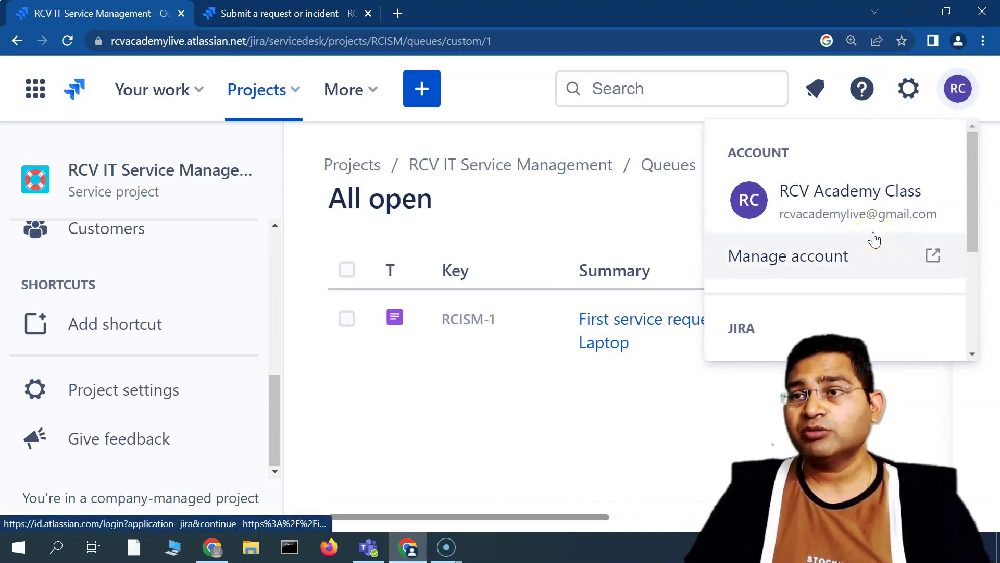
scroll(874, 240, "down", 3)
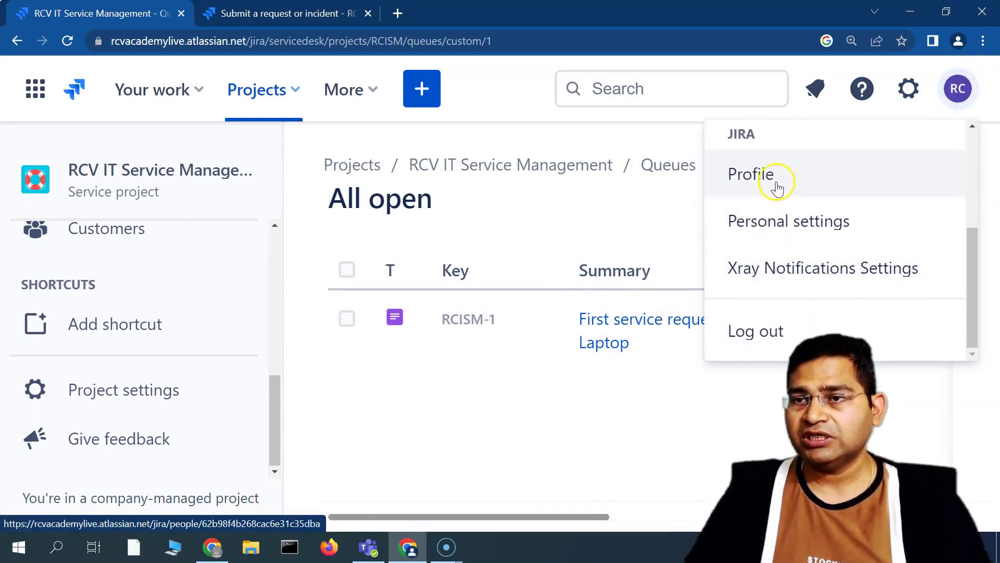
left_click(764, 177)
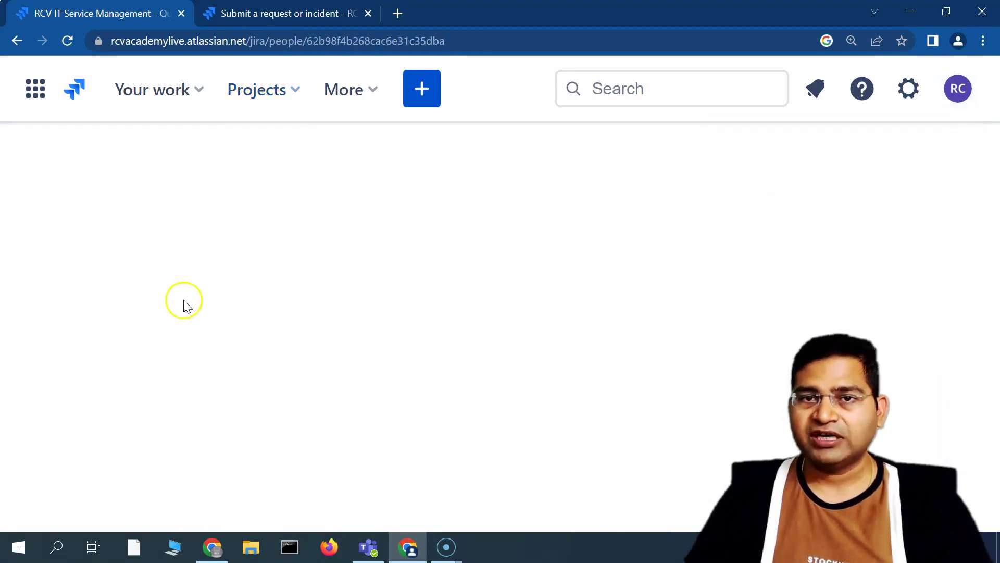
scroll(497, 328, "down", 3)
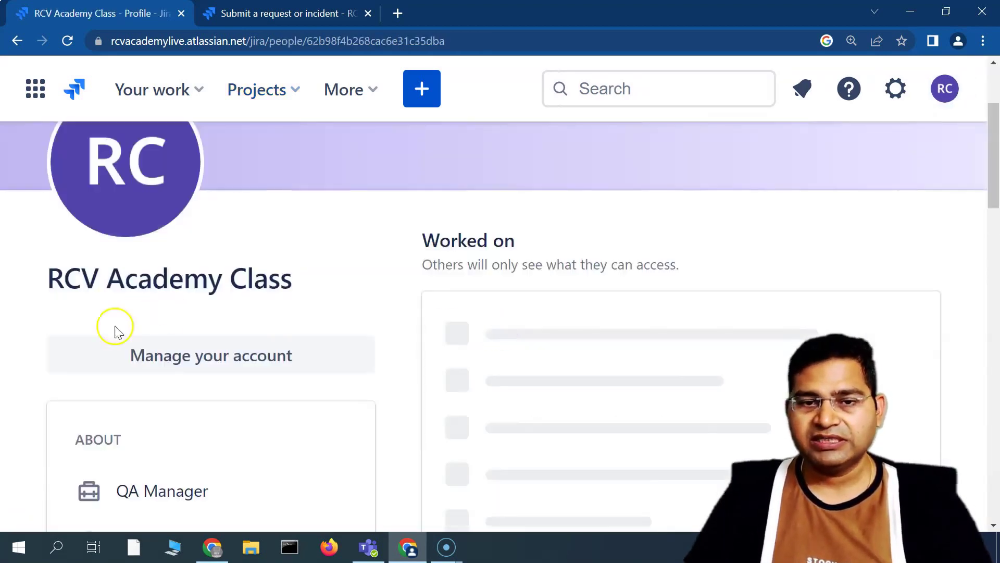
scroll(560, 349, "down", 5)
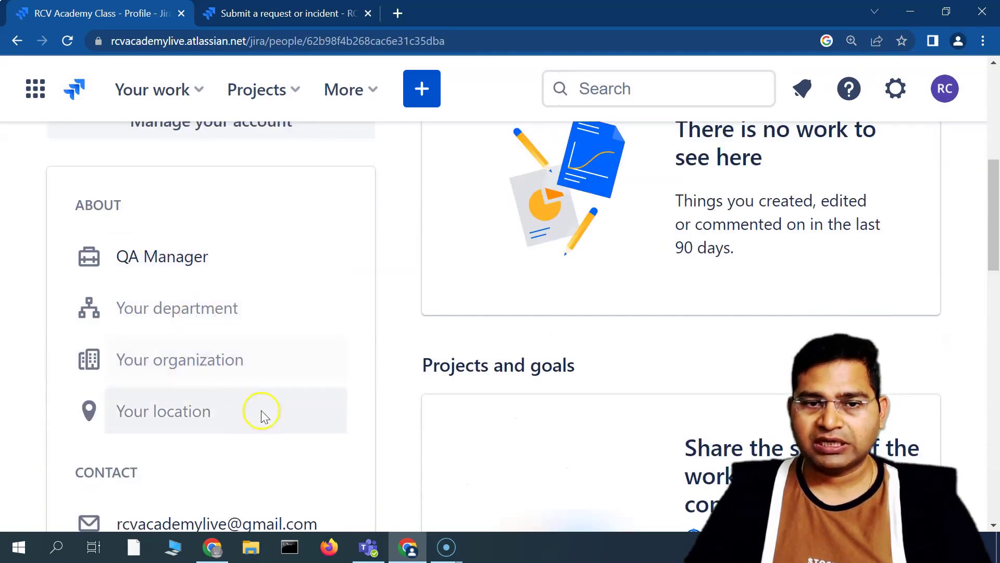
scroll(261, 413, "down", 2)
scroll(453, 413, "down", 6)
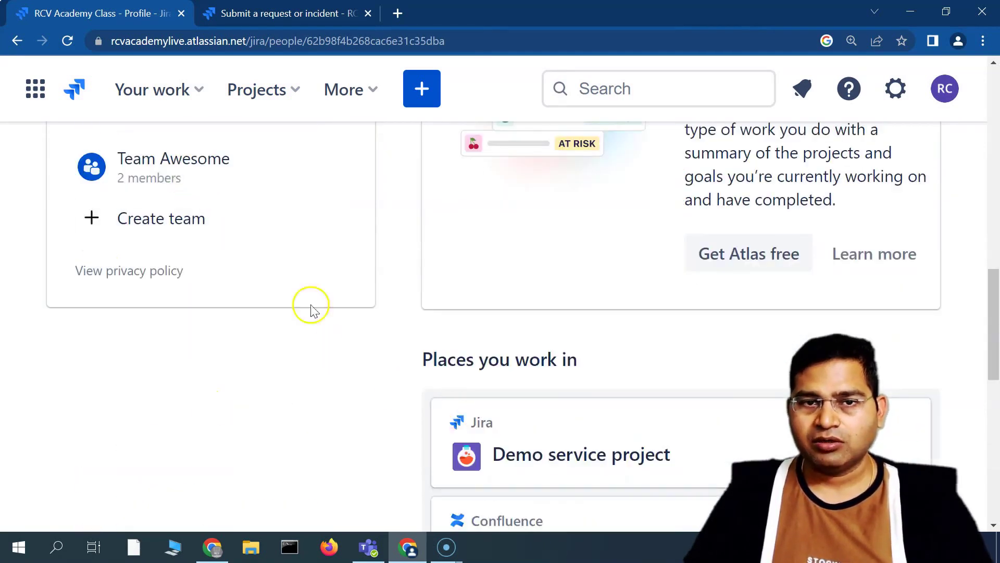
scroll(572, 406, "down", 5)
scroll(572, 406, "up", 20)
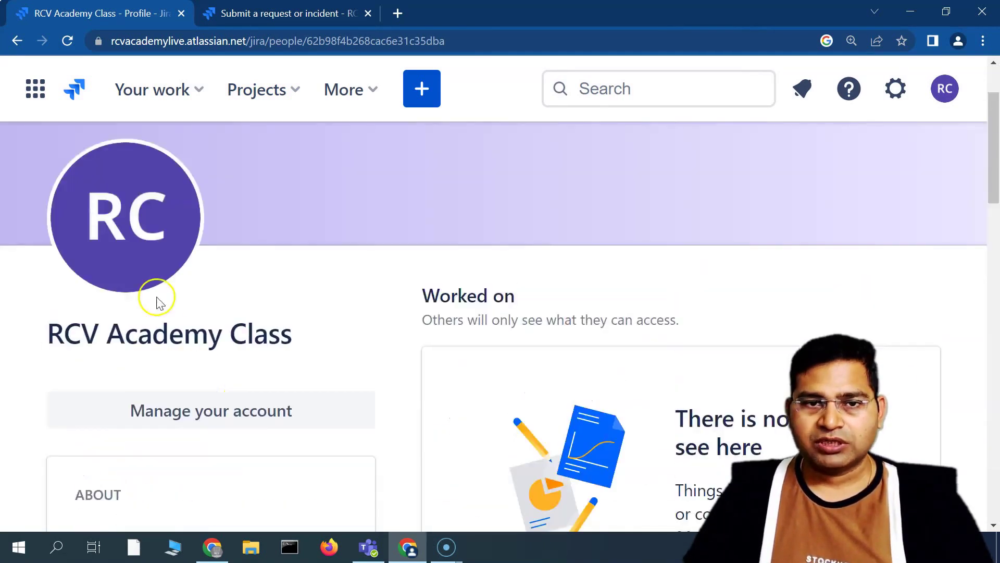
scroll(279, 335, "down", 4)
scroll(281, 339, "up", 4)
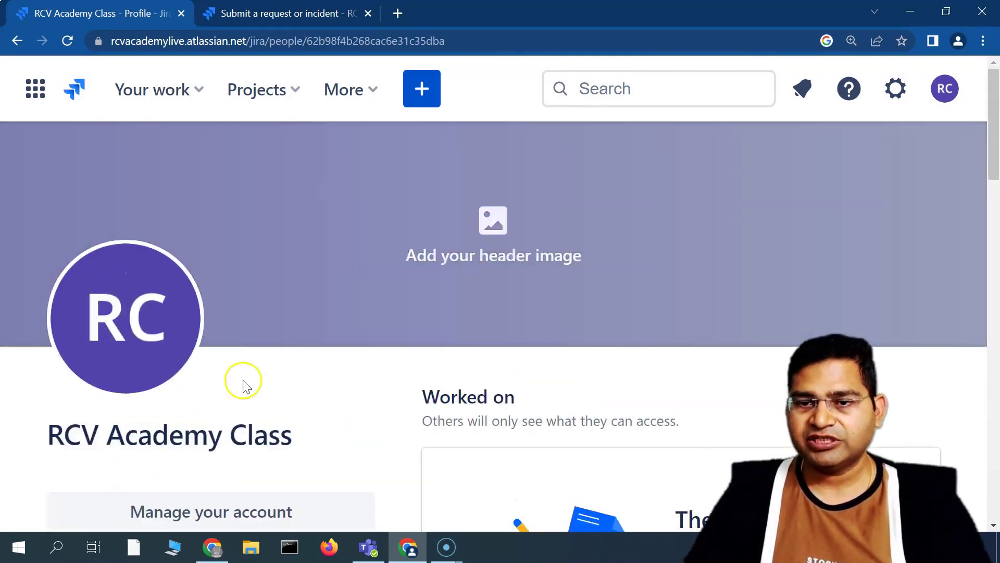
scroll(241, 376, "down", 4)
scroll(219, 374, "down", 1)
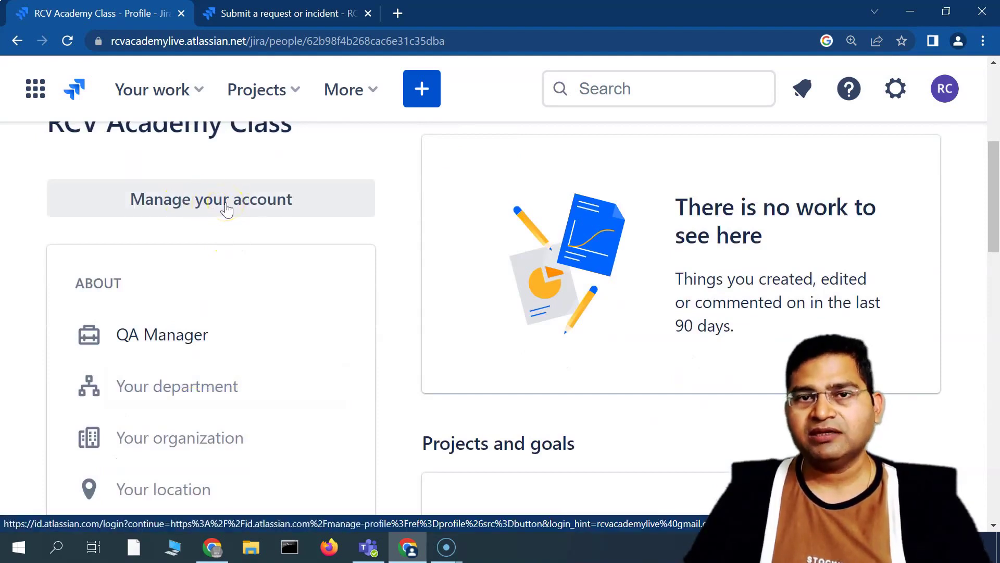
Return to the project's queue and open its project settings Details page
left_click(17, 40)
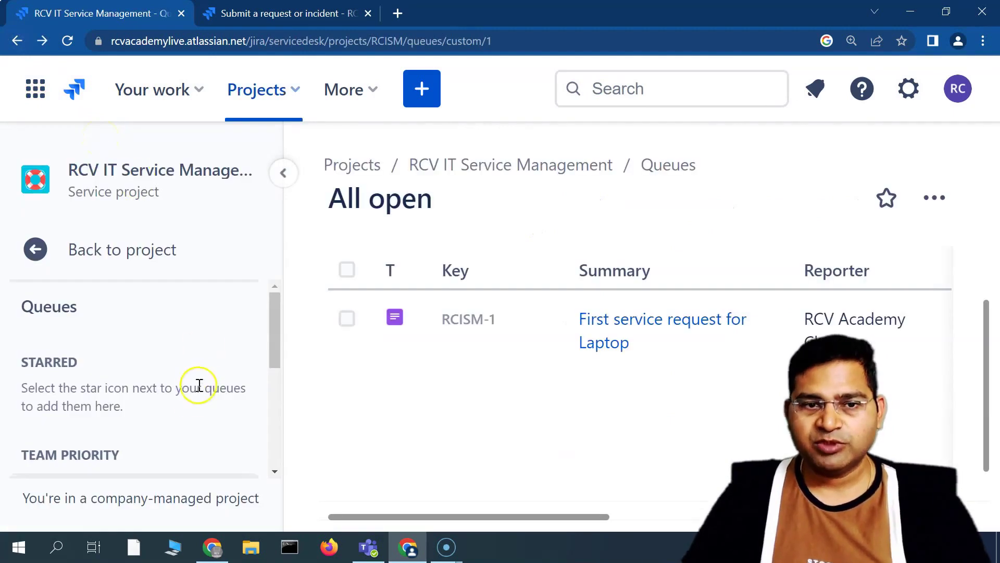
scroll(208, 365, "down", 5)
left_click(134, 399)
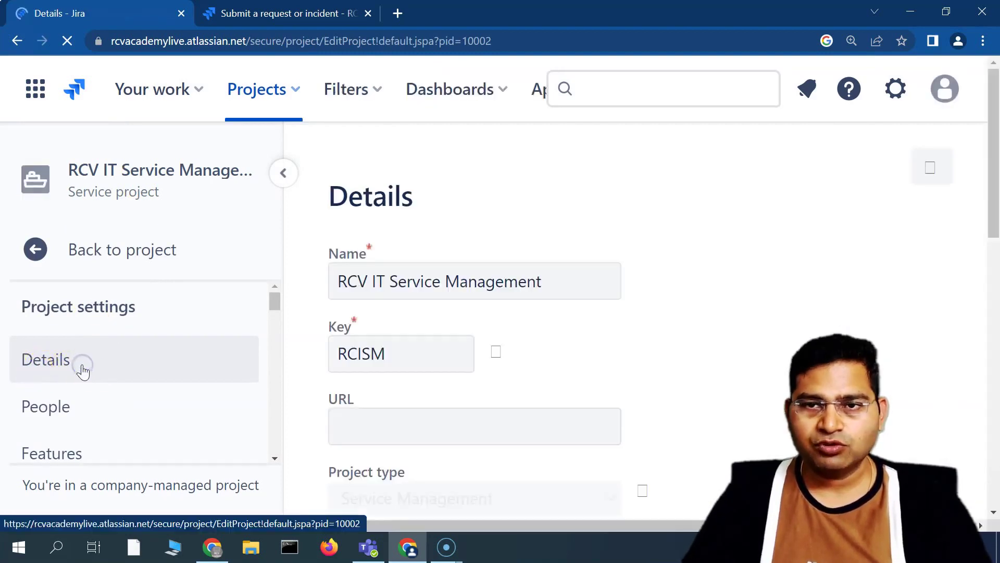
scroll(531, 339, "down", 8)
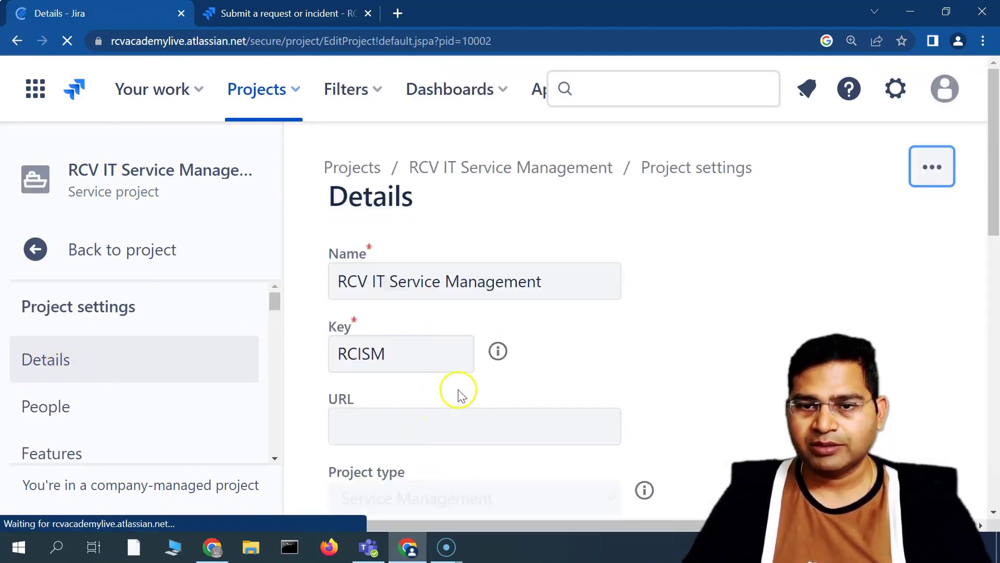
scroll(81, 418, "down", 3)
scroll(56, 340, "up", 3)
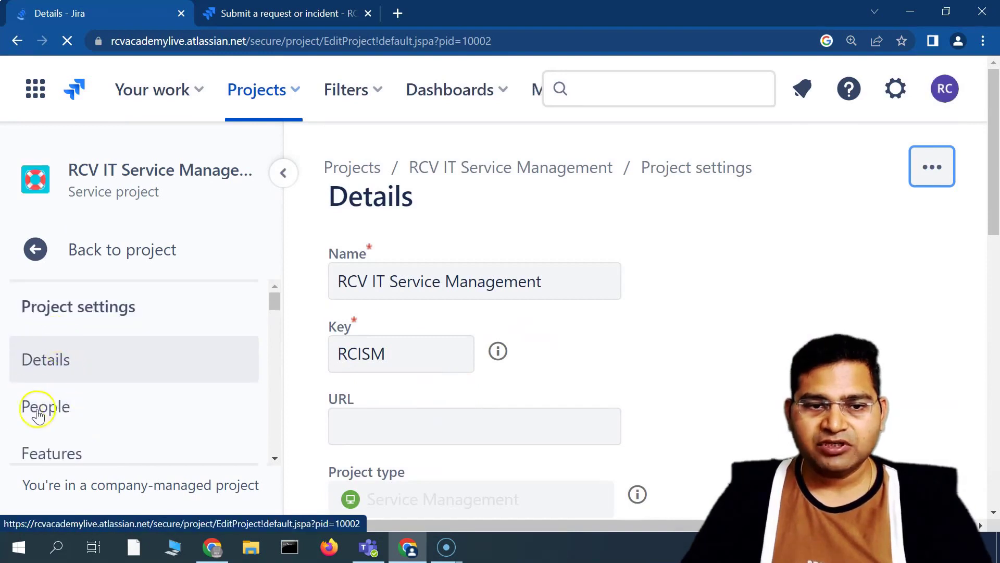
Open People settings and check the existing Administrator member's role options without changing them
left_click(82, 412)
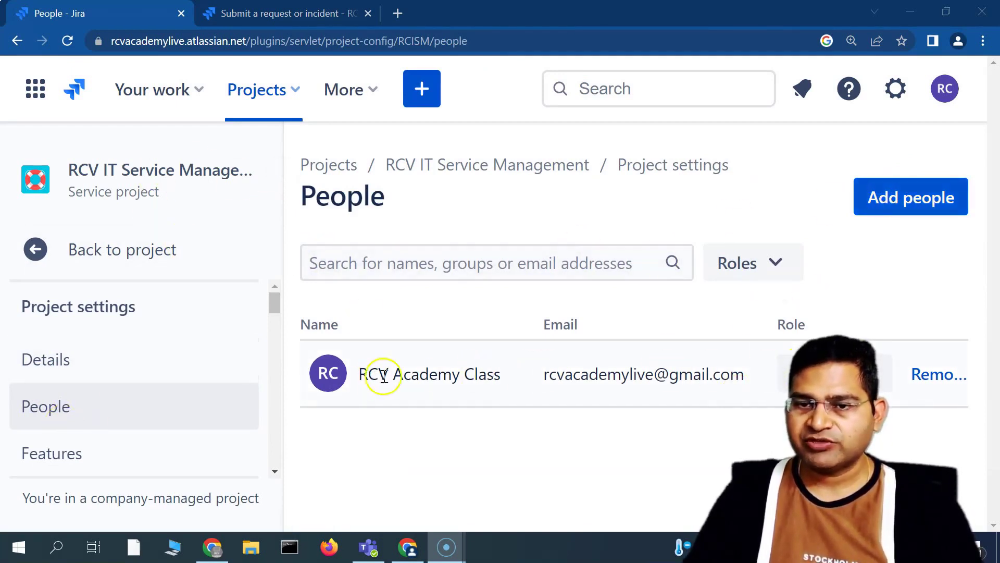
left_click_drag(359, 375, 501, 377)
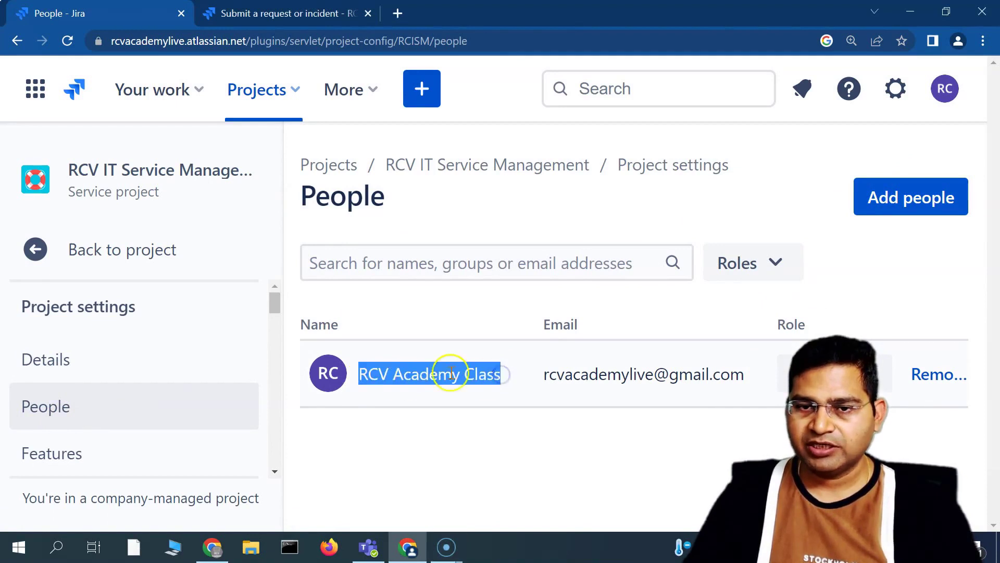
left_click(514, 372)
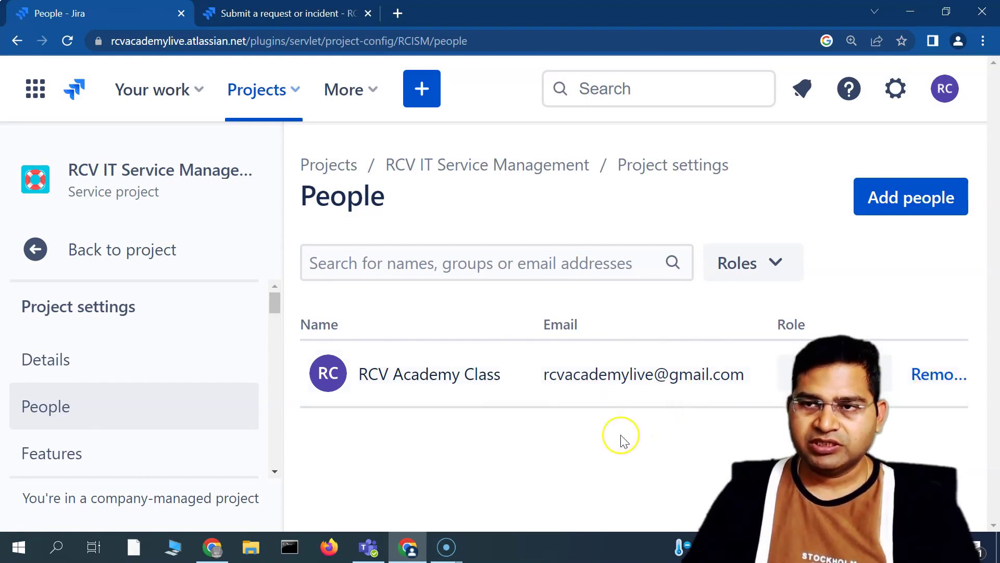
key("ctrl+minus")
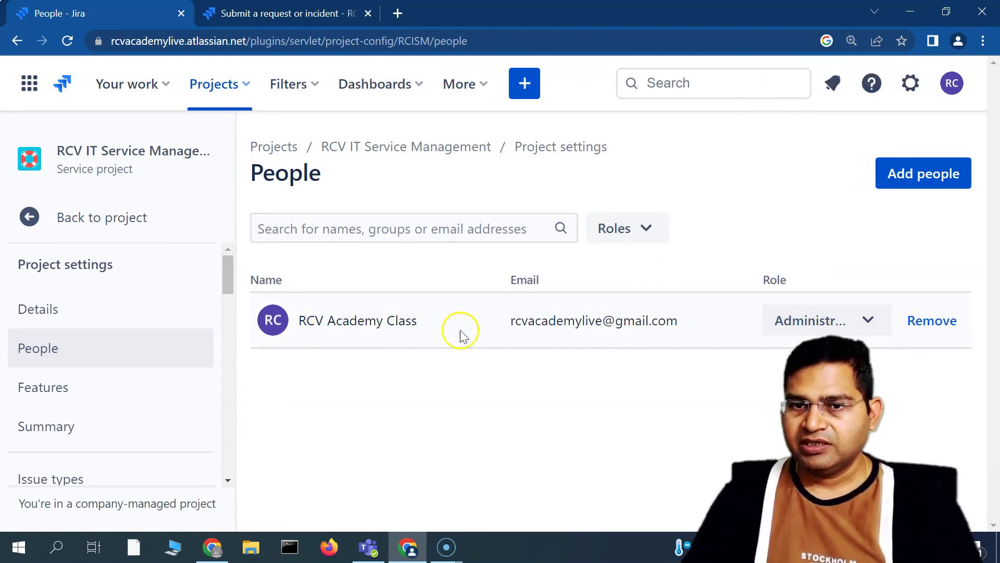
left_click(795, 319)
scroll(750, 456, "down", 1)
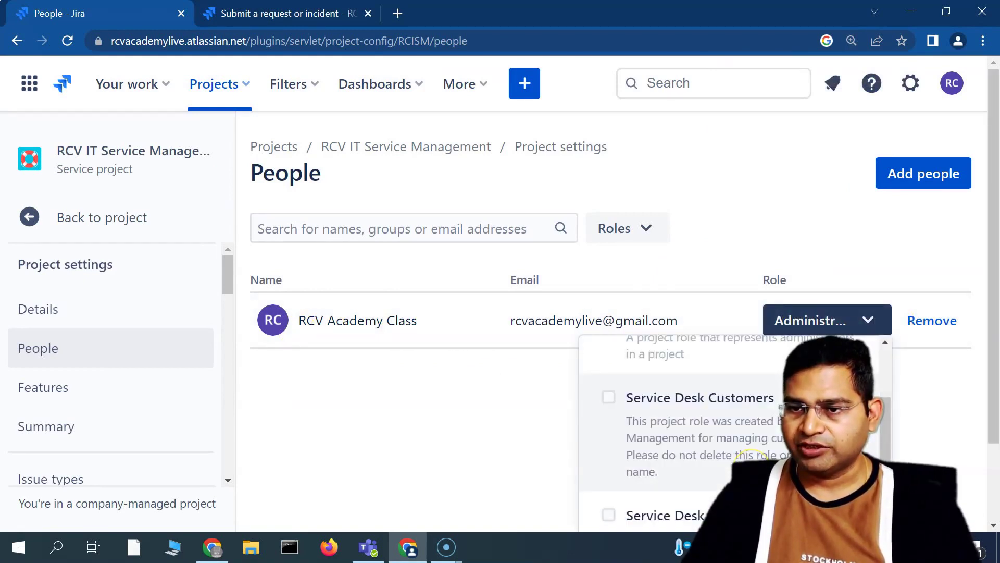
scroll(750, 456, "up", 1)
left_click(482, 455)
key("ctrl+plus")
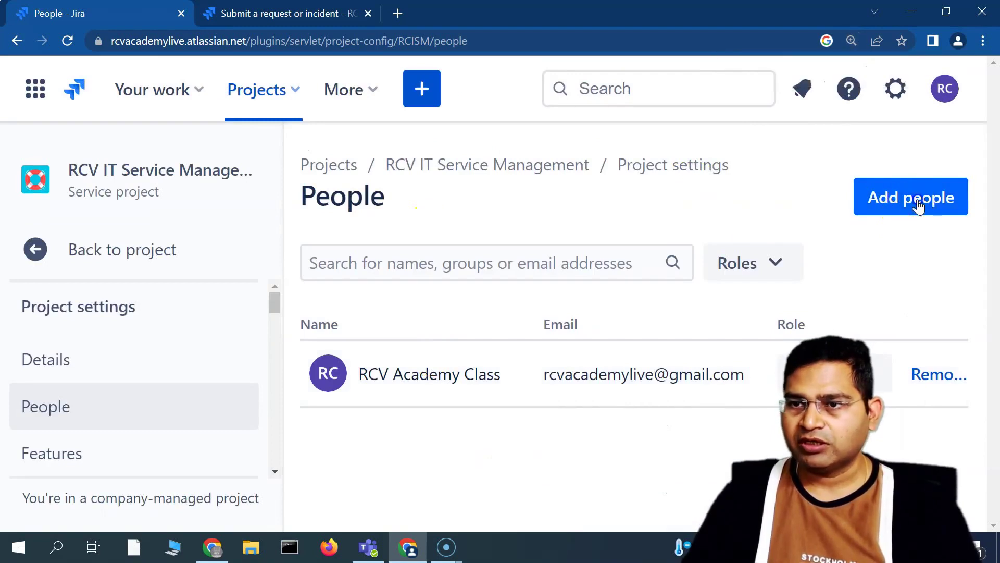
Add the searched user to the project with the Service Desk Team role
left_click(919, 205)
type("ra")
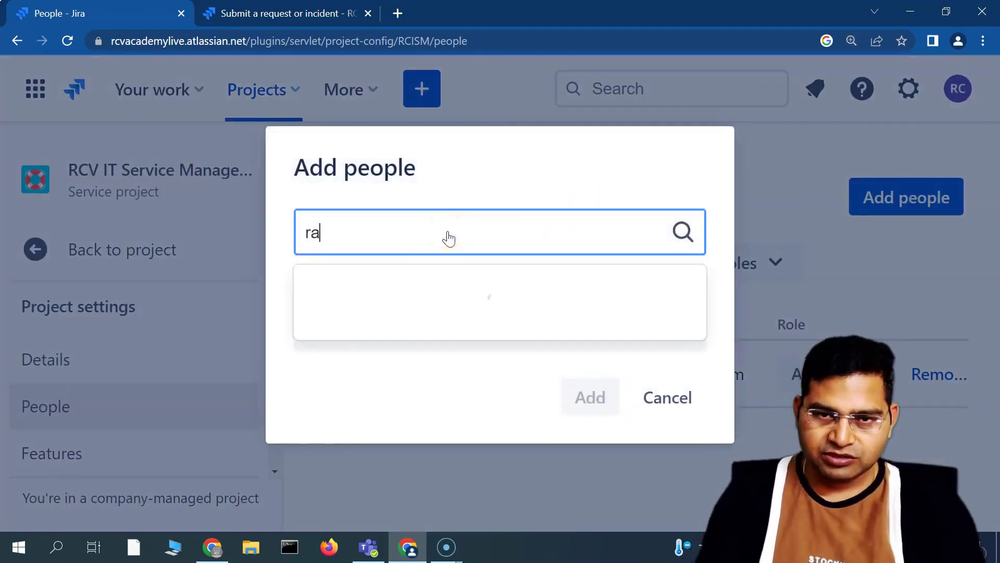
type("ma")
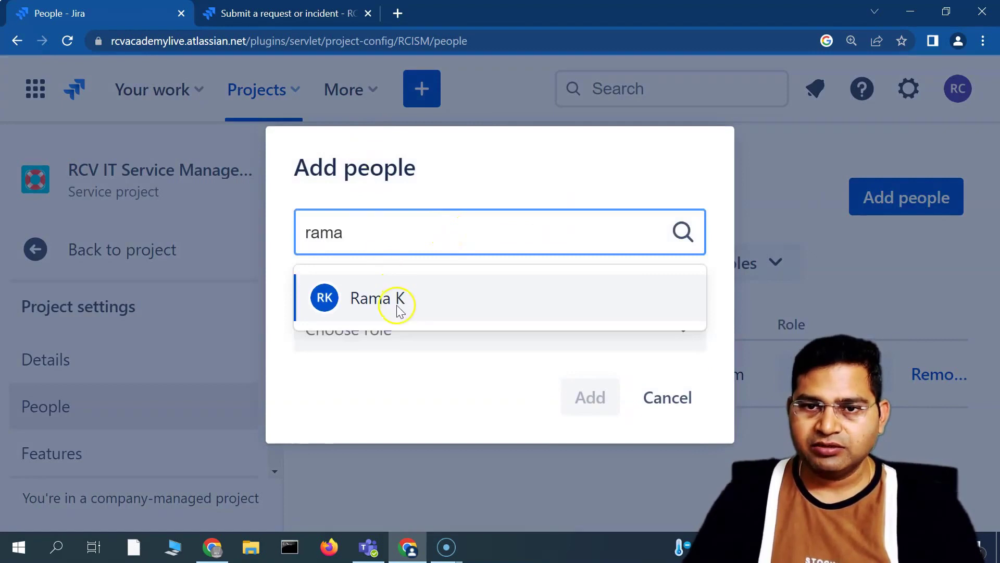
left_click(397, 306)
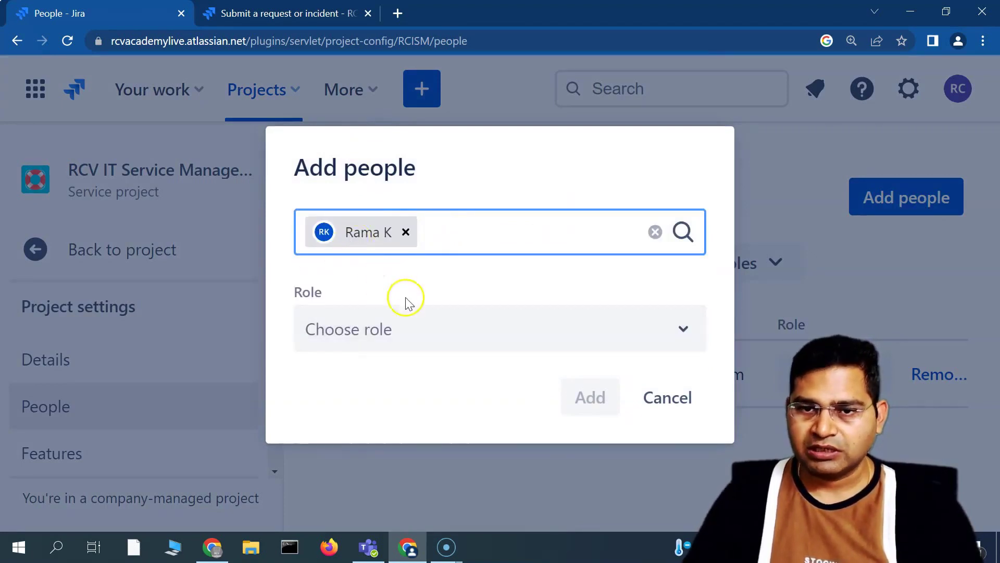
left_click(390, 328)
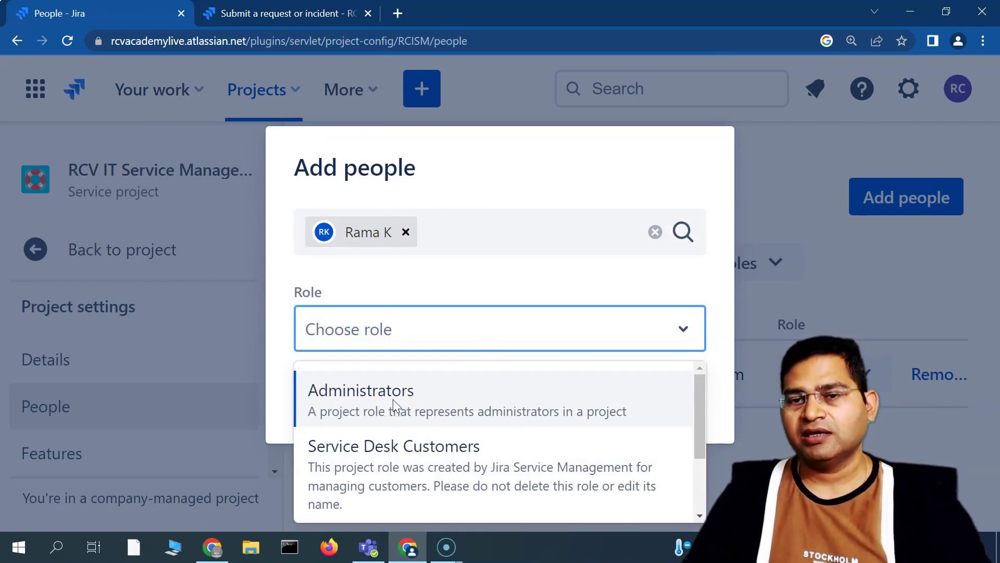
scroll(451, 461, "down", 2)
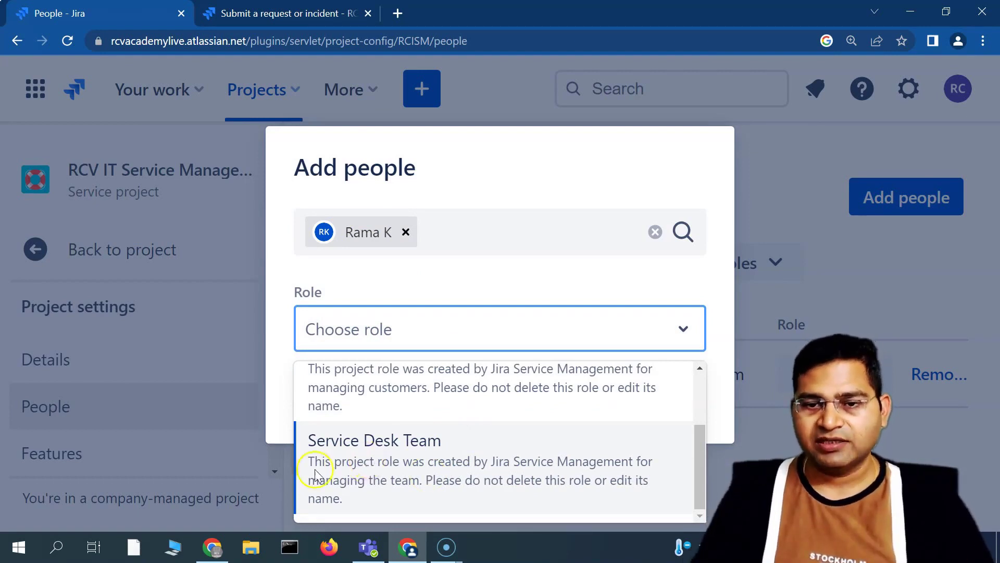
left_click(419, 469)
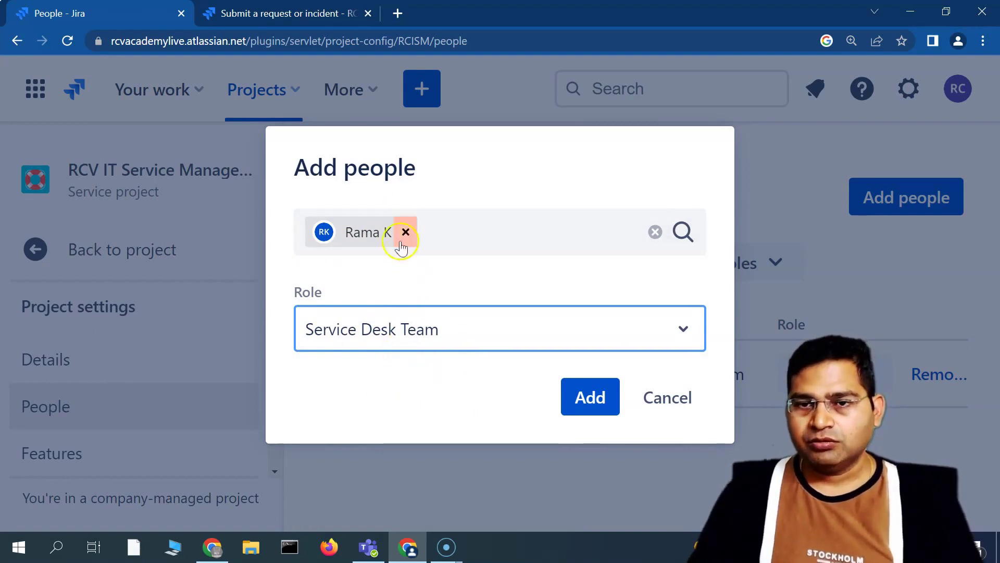
left_click(589, 398)
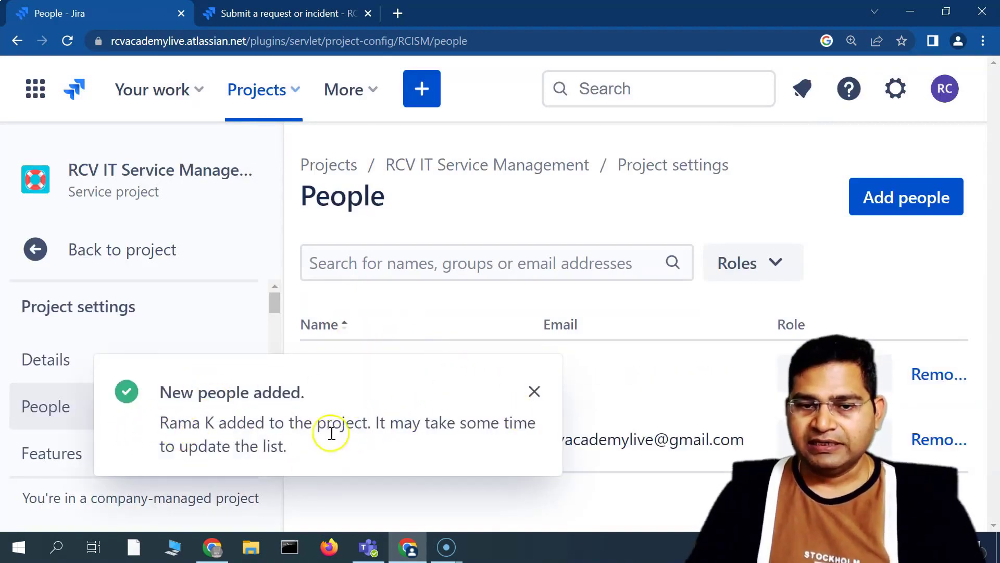
left_click(534, 392)
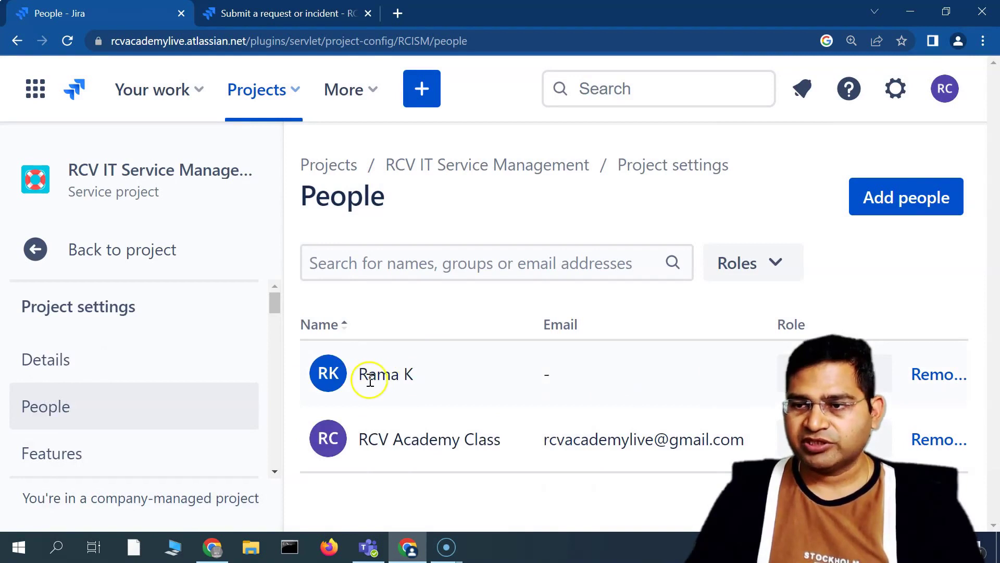
left_click_drag(391, 443, 509, 445)
left_click(506, 444)
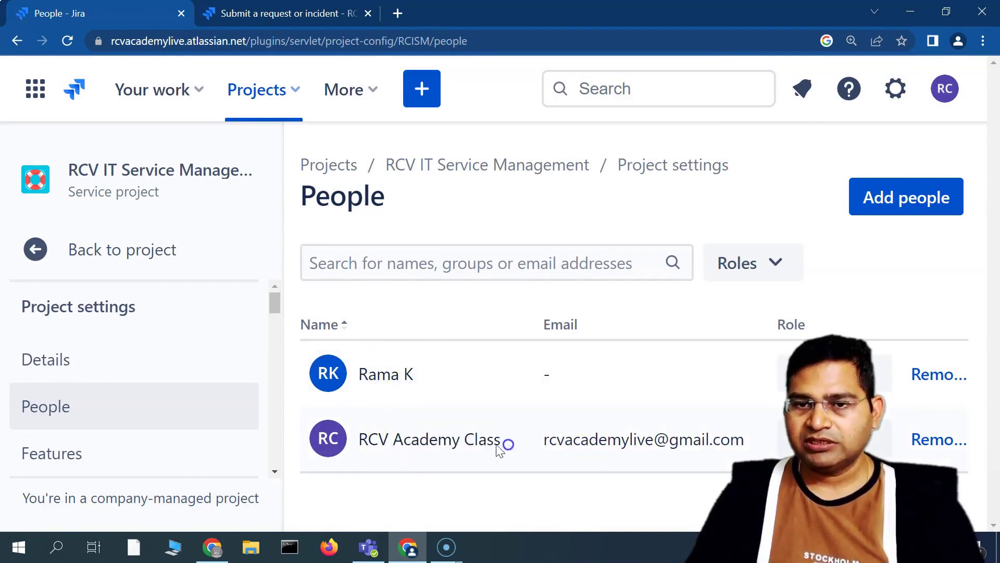
left_click_drag(430, 442, 508, 440)
Open the project's Features settings page and read its description
scroll(104, 365, "down", 3)
left_click(101, 304)
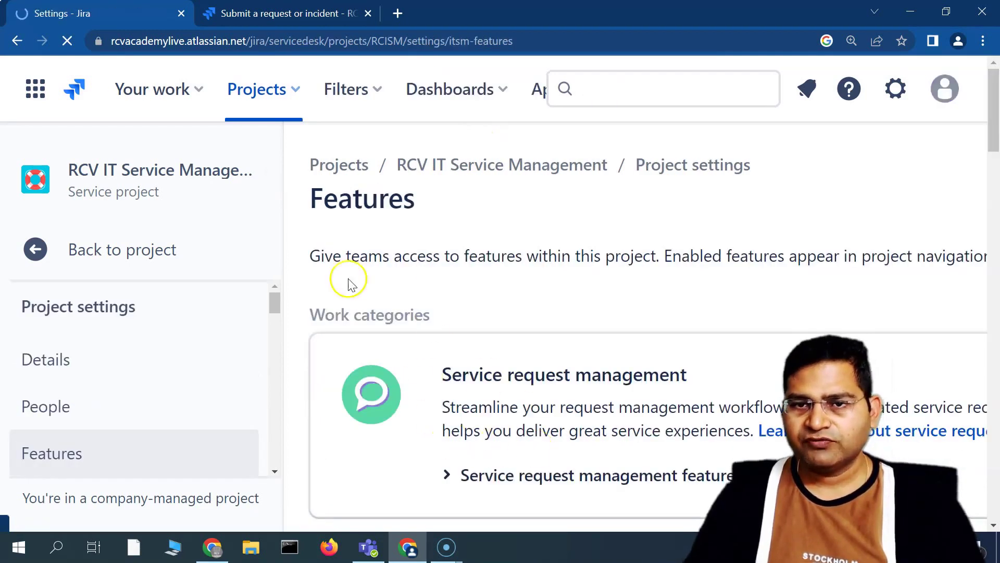
scroll(439, 386, "down", 2)
scroll(453, 307, "down", 4)
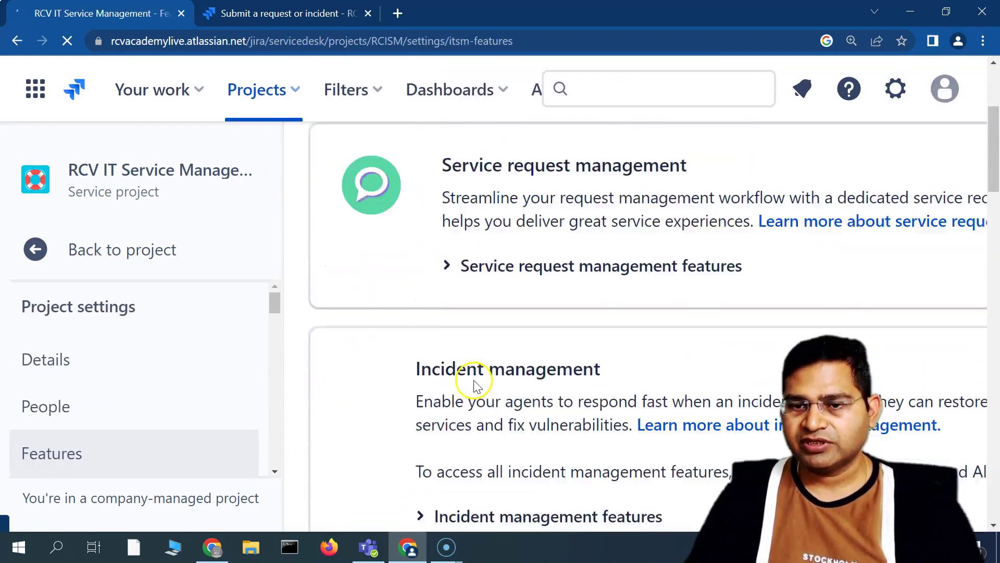
scroll(483, 297, "down", 8)
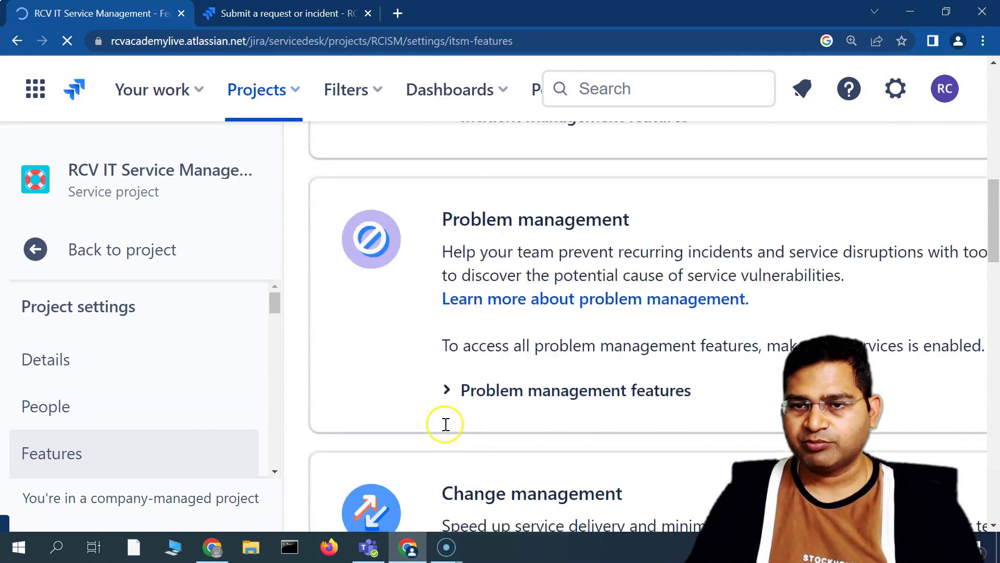
scroll(435, 391, "down", 5)
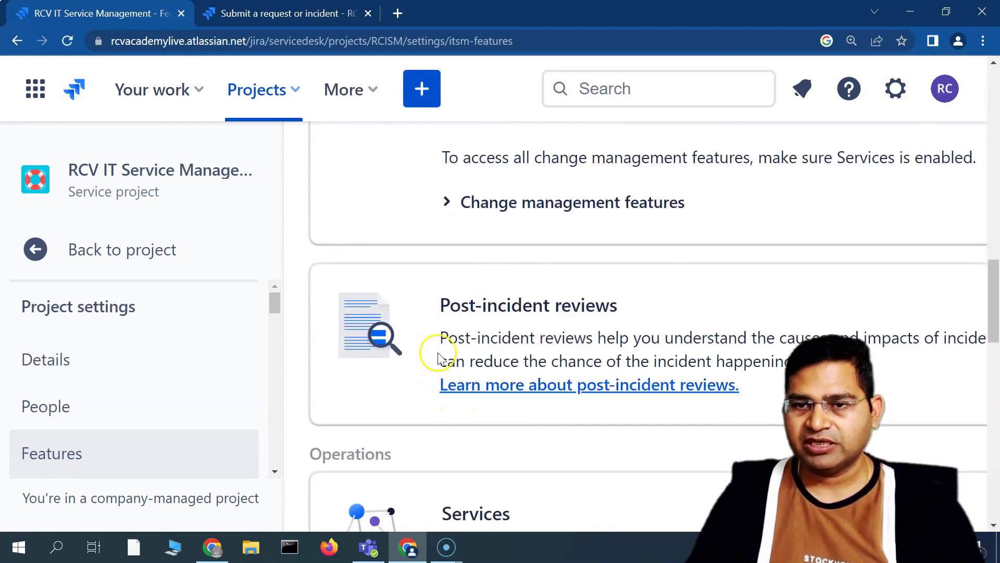
scroll(431, 353, "down", 3)
scroll(469, 423, "down", 10)
scroll(471, 425, "up", 10)
scroll(473, 437, "up", 15)
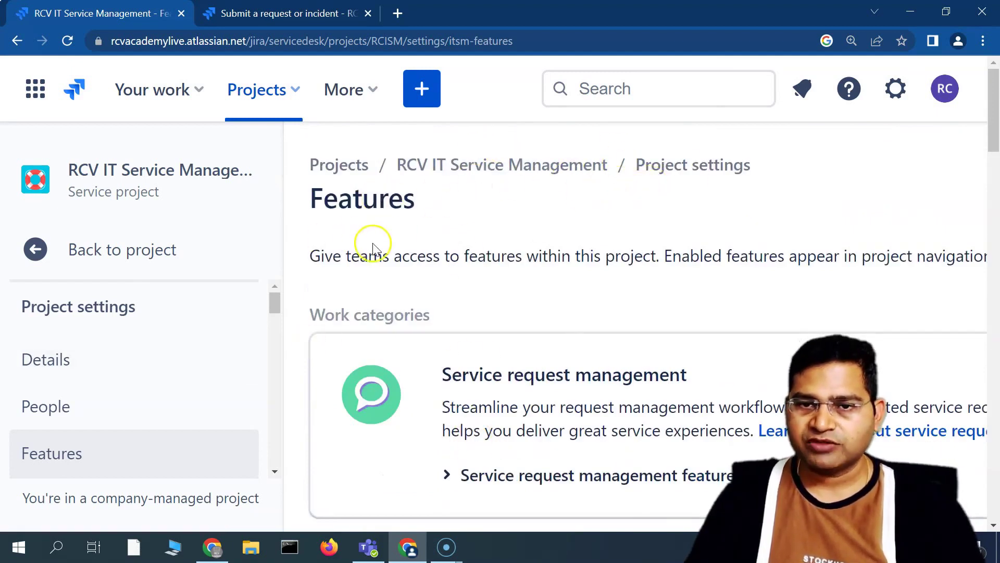
left_click_drag(335, 260, 730, 268)
left_click(690, 264)
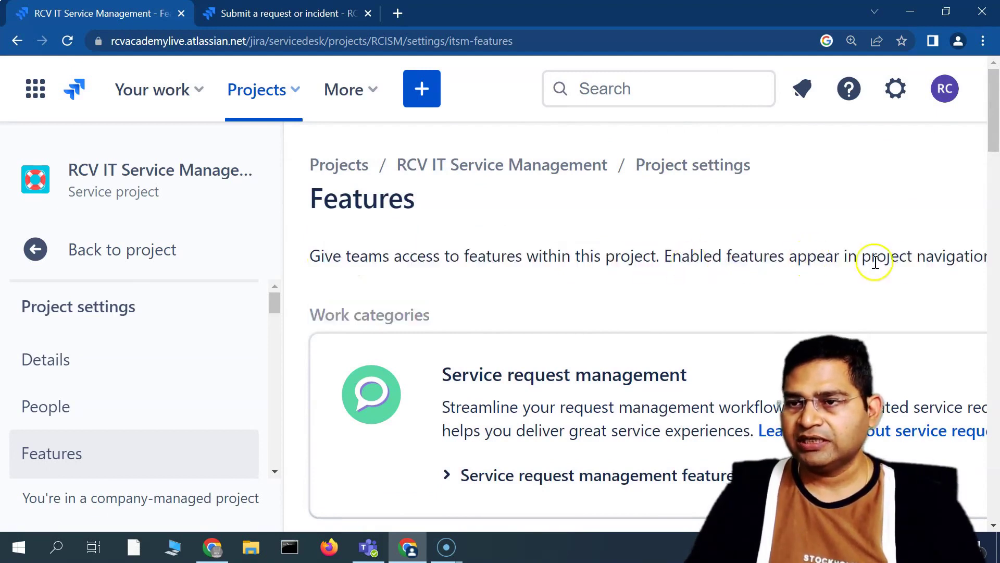
scroll(525, 436, "down", 3)
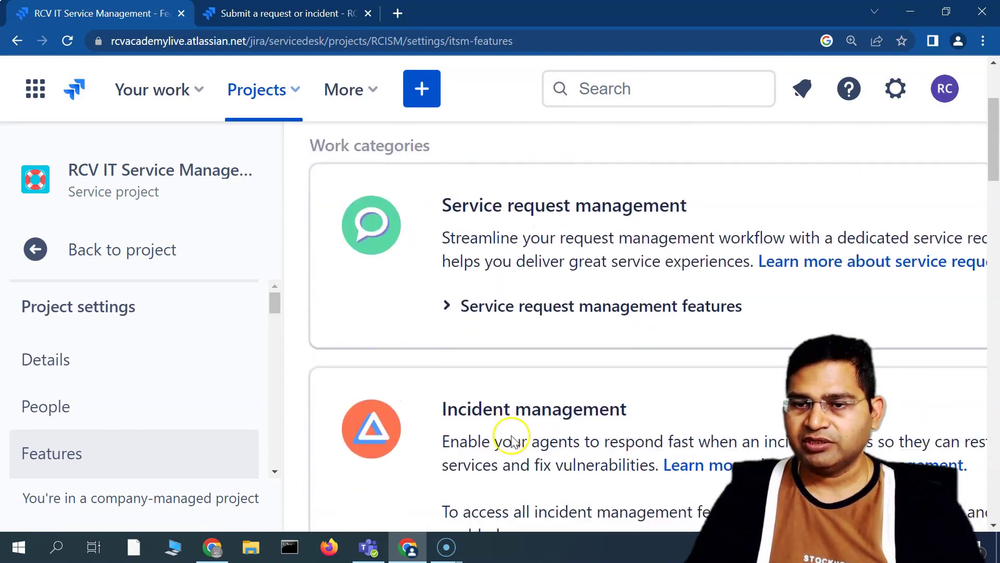
scroll(234, 351, "up", 3)
scroll(424, 404, "down", 2)
scroll(423, 404, "down", 1)
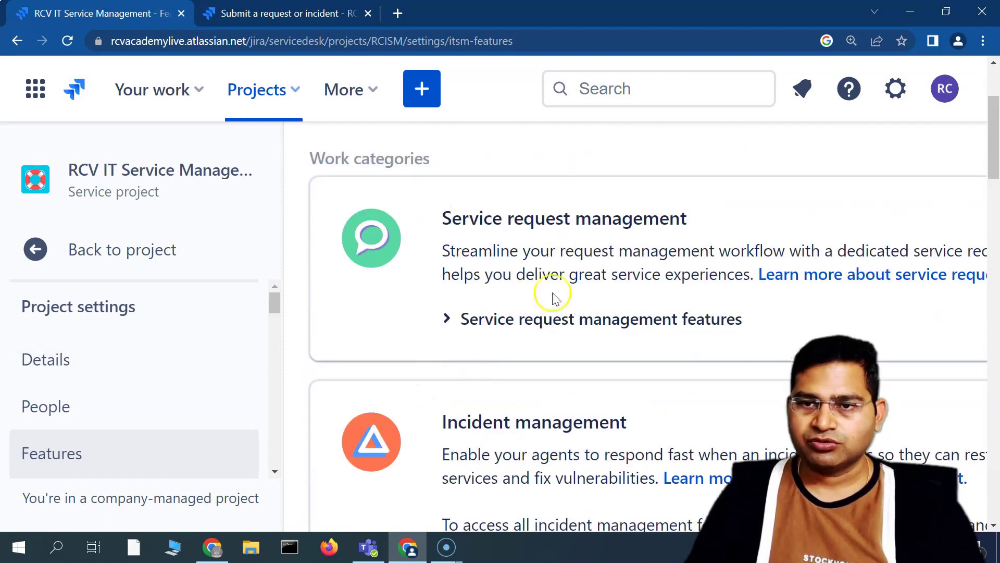
Expand Service request management features, then browse Incident, Problem and Change management categories
left_click(536, 327)
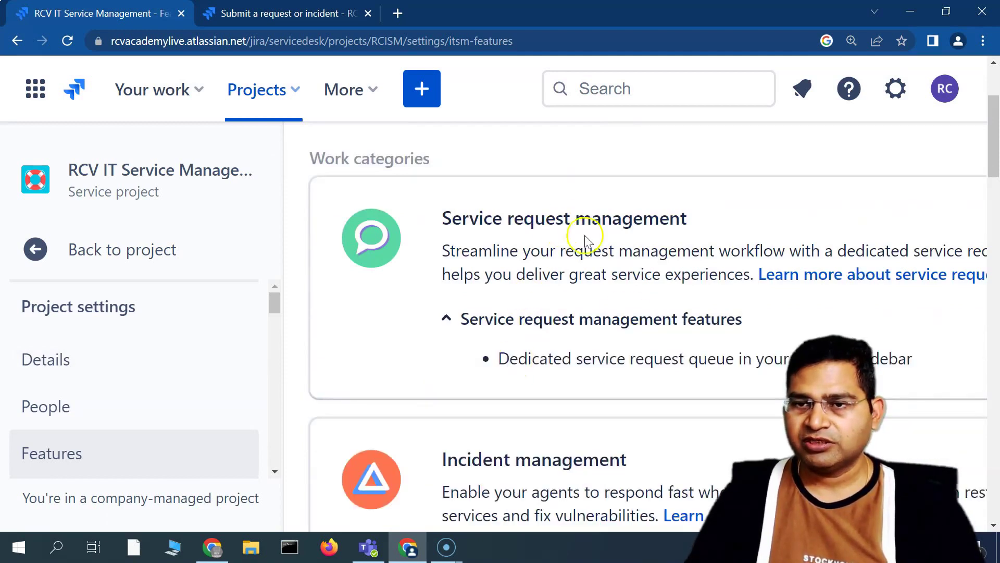
left_click_drag(517, 352, 714, 356)
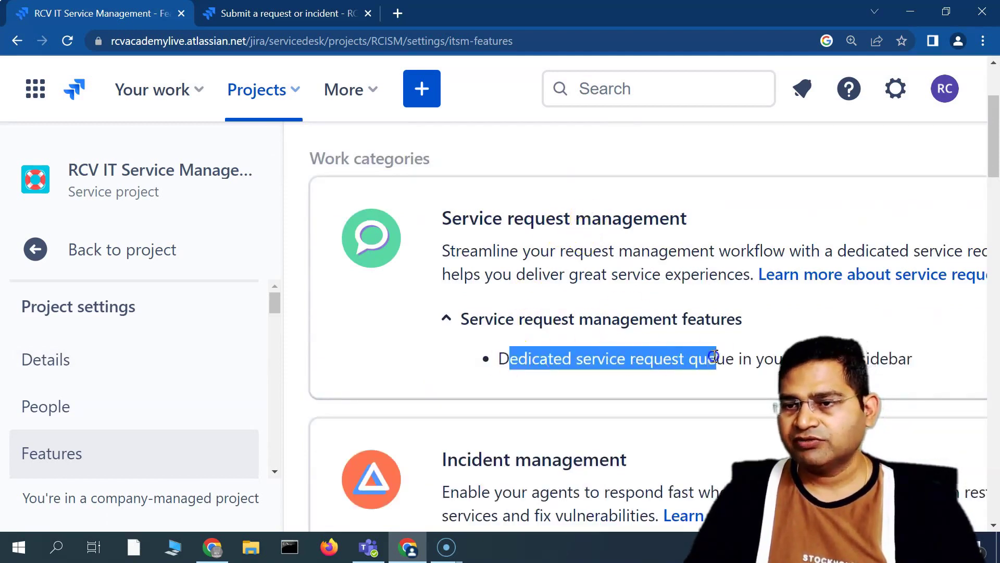
left_click(968, 367)
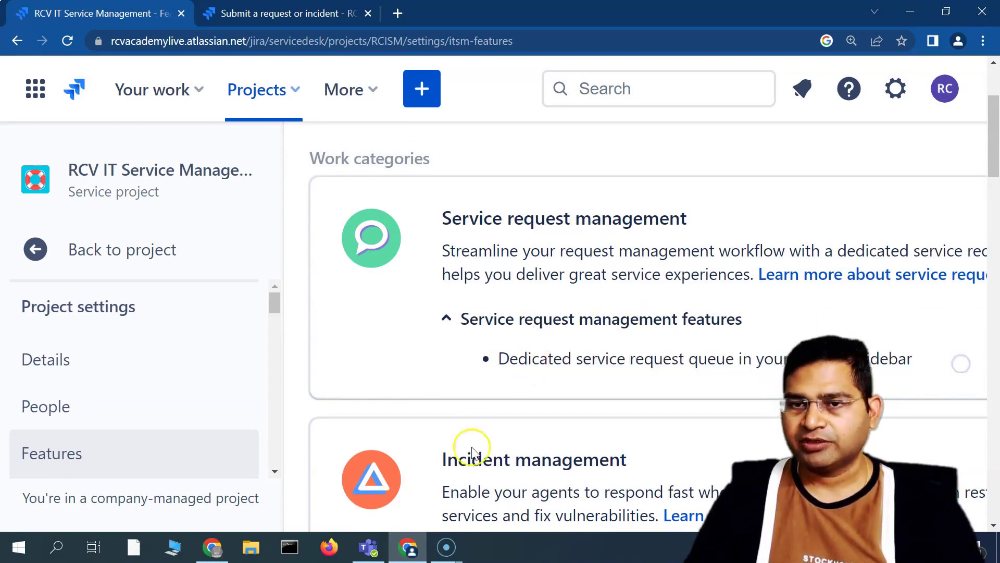
scroll(482, 441, "down", 3)
left_click_drag(443, 301, 554, 335)
left_click(553, 335)
scroll(443, 417, "down", 3)
scroll(442, 417, "up", 8)
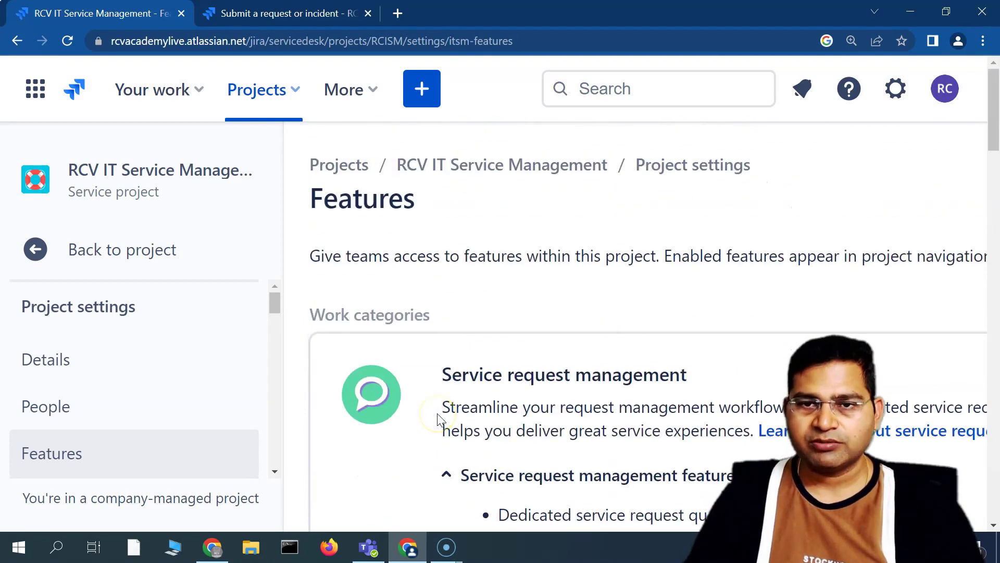
scroll(377, 411, "down", 10)
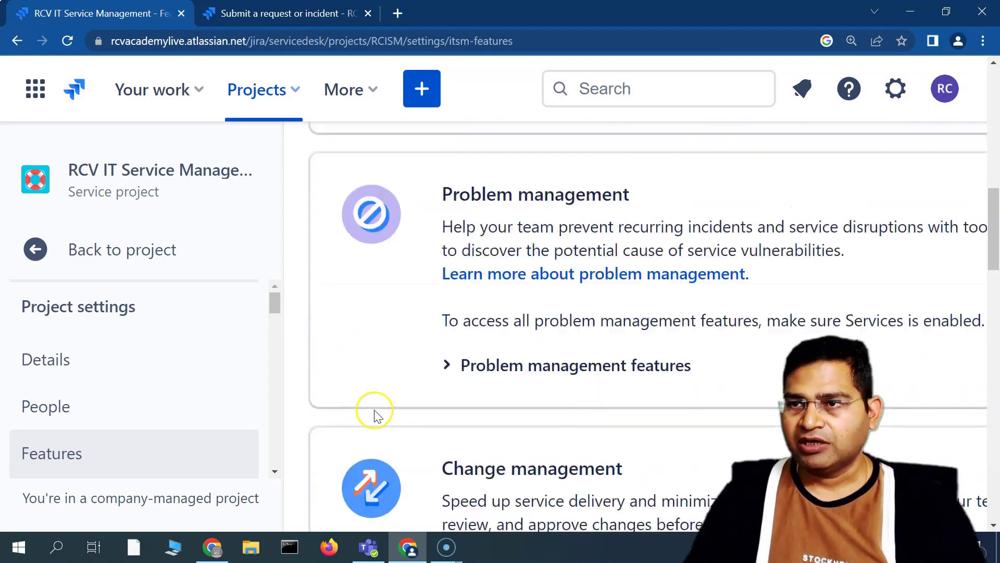
scroll(377, 417, "down", 5)
scroll(67, 358, "down", 2)
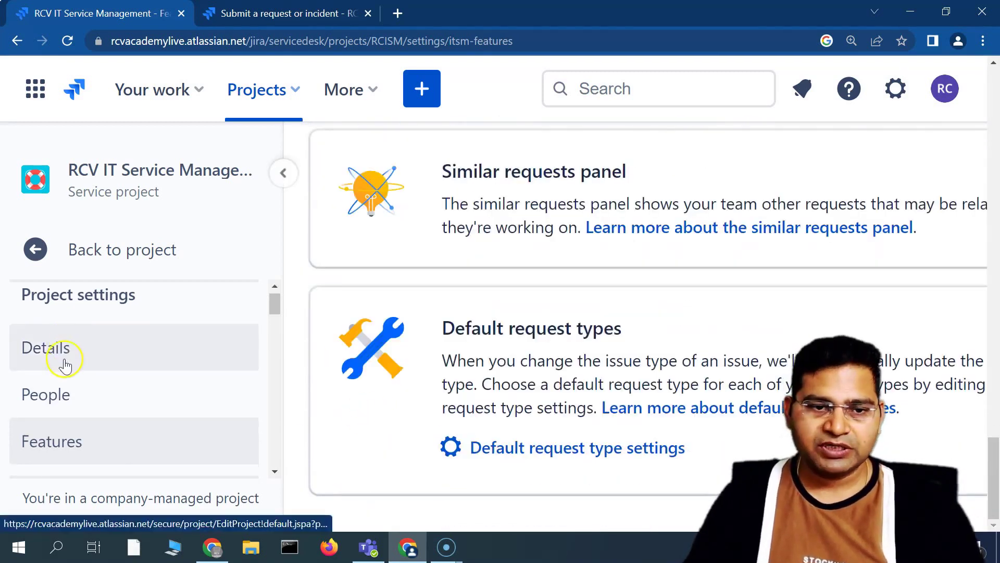
scroll(75, 396, "up", 1)
scroll(94, 422, "down", 4)
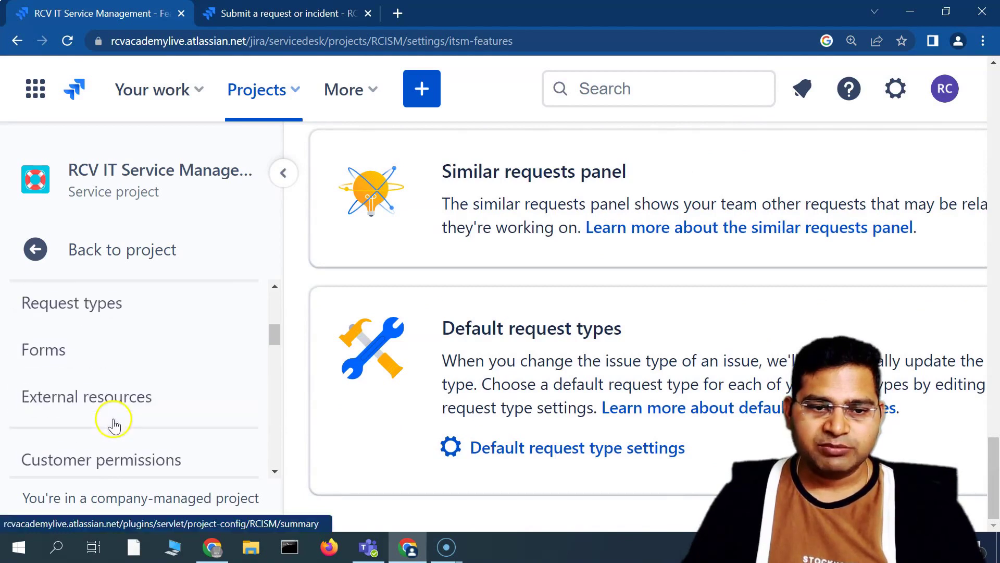
Review the Request types list: Ask a question, Submit a request or incident, and hidden Emailed request
left_click(109, 315)
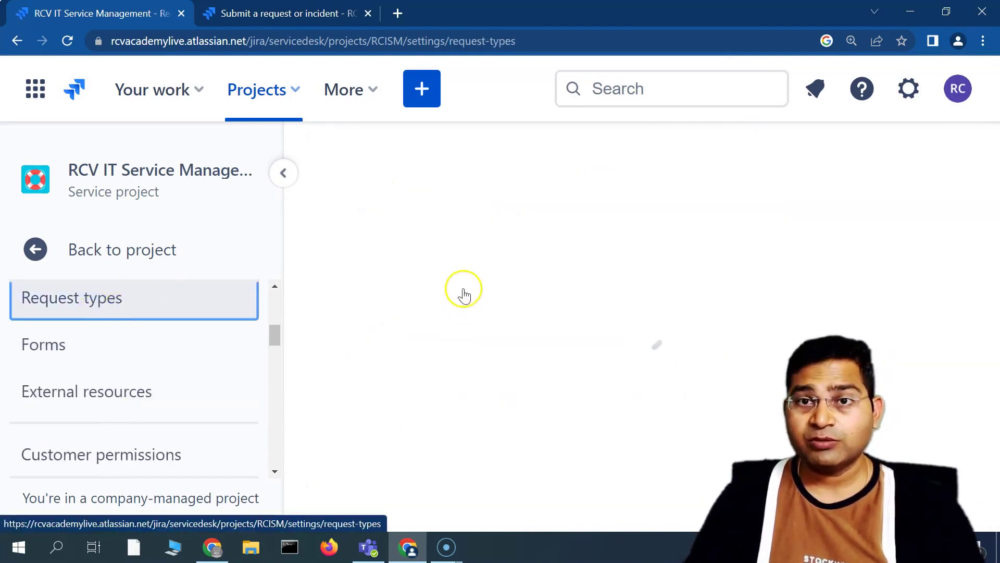
scroll(542, 315, "down", 4)
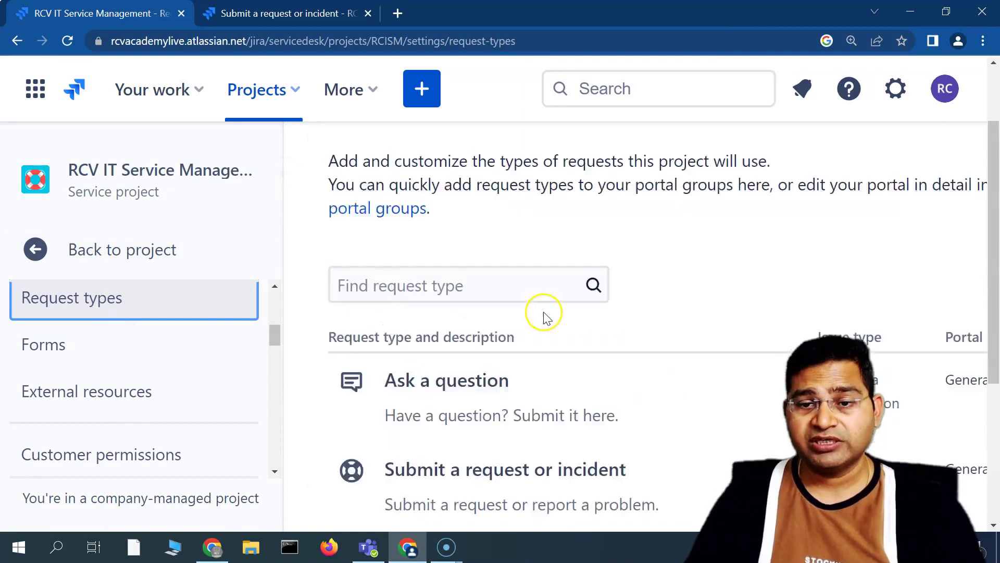
scroll(451, 331, "up", 1)
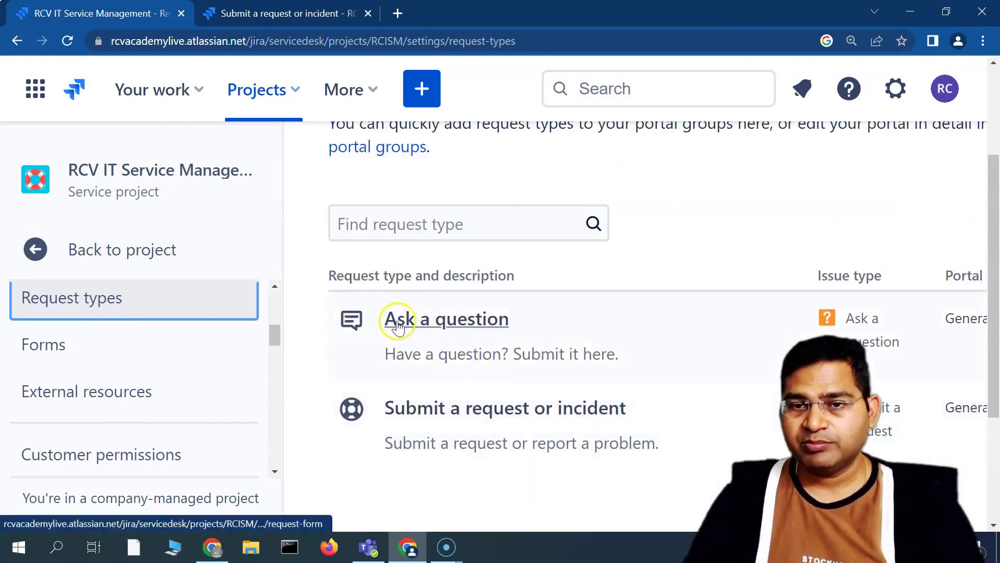
scroll(490, 408, "down", 2)
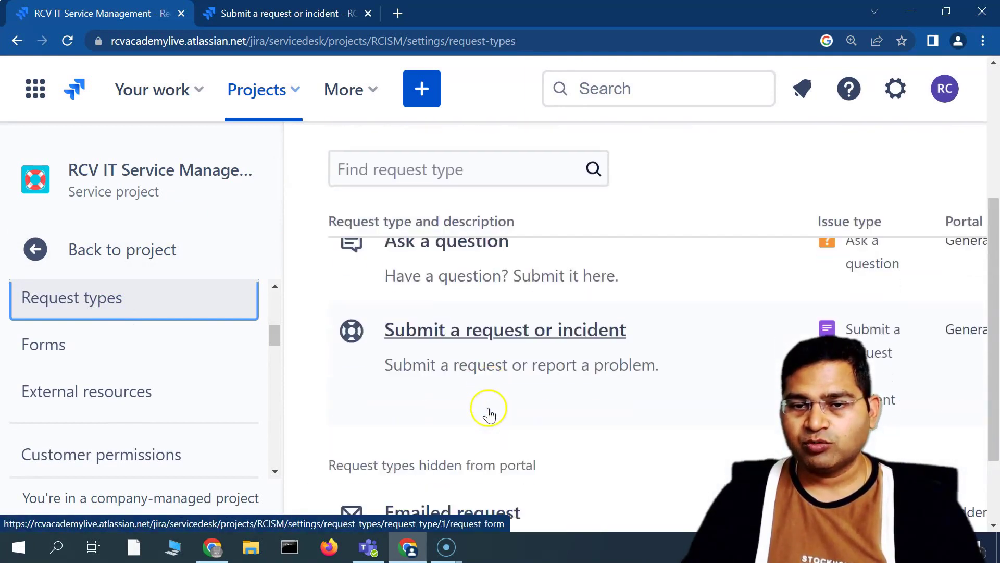
scroll(521, 330, "down", 2)
left_click_drag(359, 360, 552, 360)
left_click(551, 360)
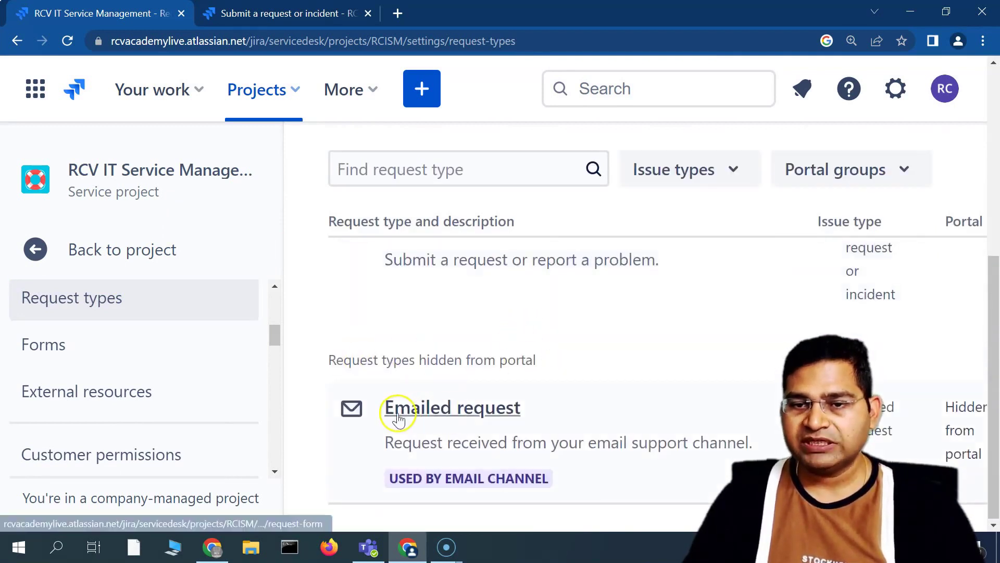
scroll(539, 432, "up", 2)
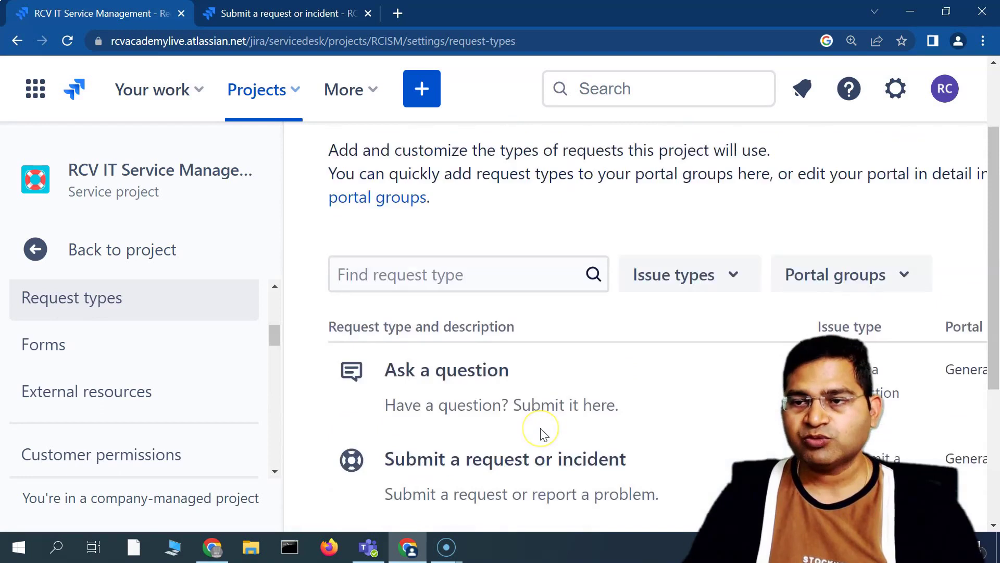
scroll(89, 364, "up", 2)
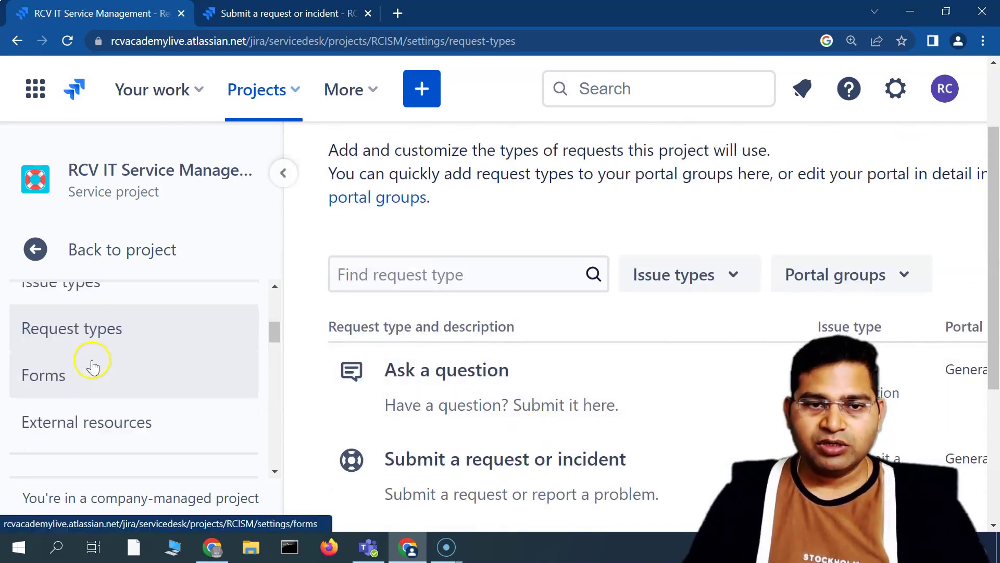
Open the empty Forms settings page and read its description down to the Create form button
left_click(64, 438)
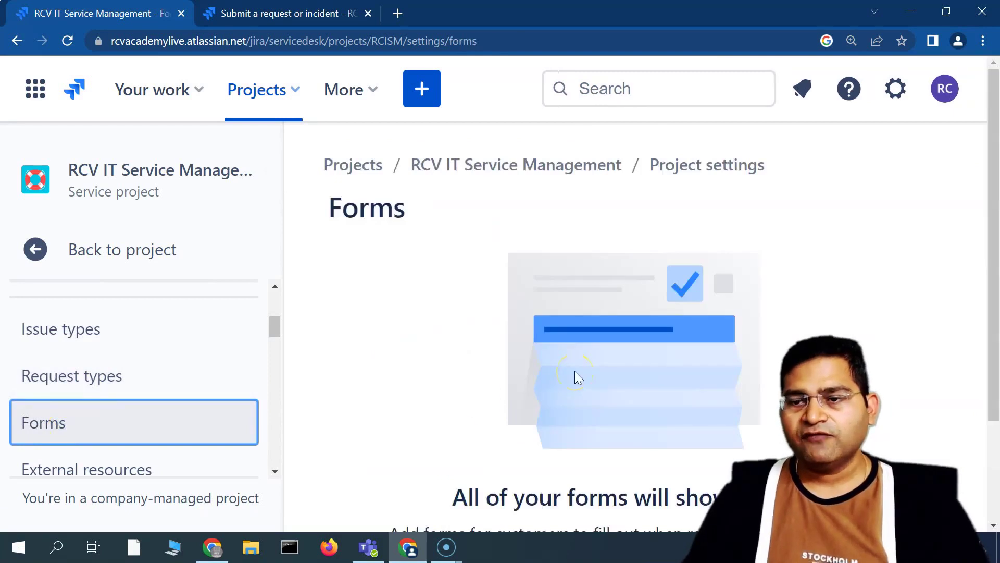
scroll(577, 376, "down", 3)
scroll(425, 342, "up", 3)
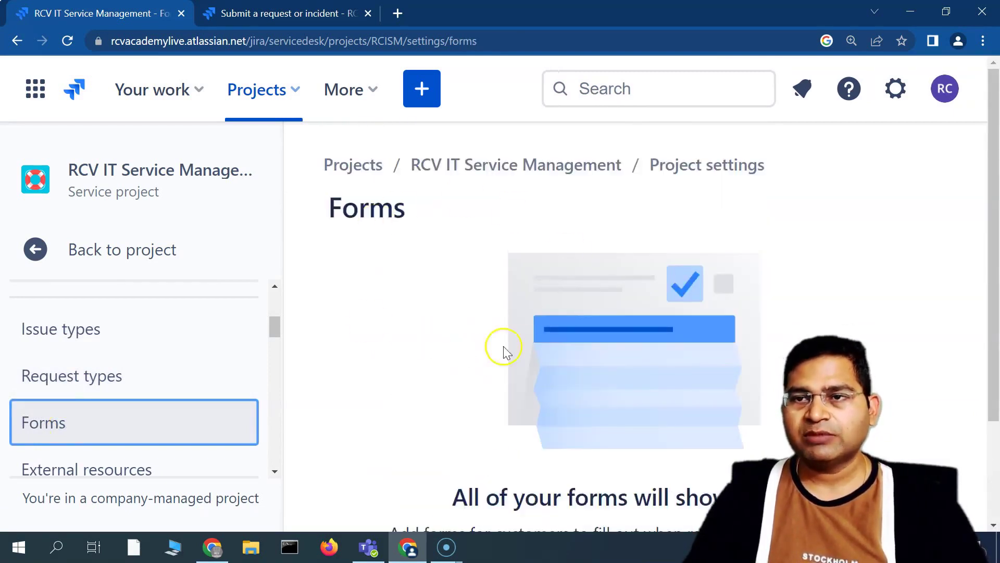
scroll(492, 366, "down", 3)
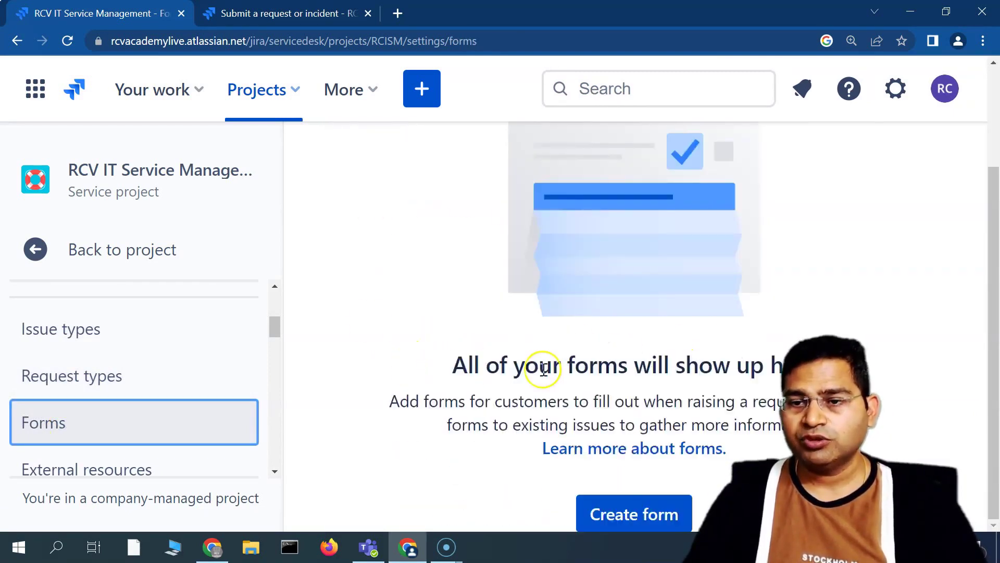
left_click_drag(388, 402, 823, 425)
left_click(776, 406)
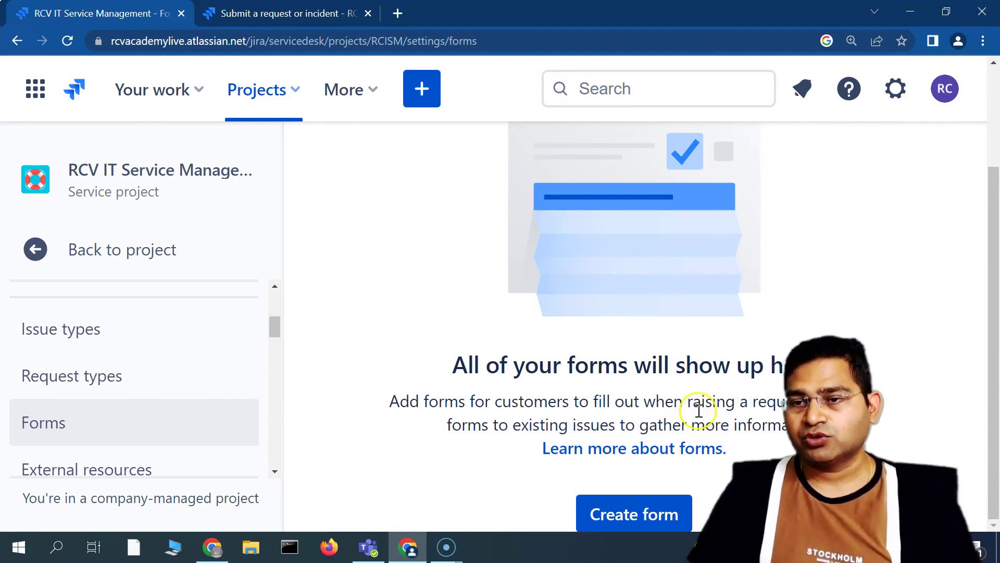
left_click_drag(683, 401, 733, 404)
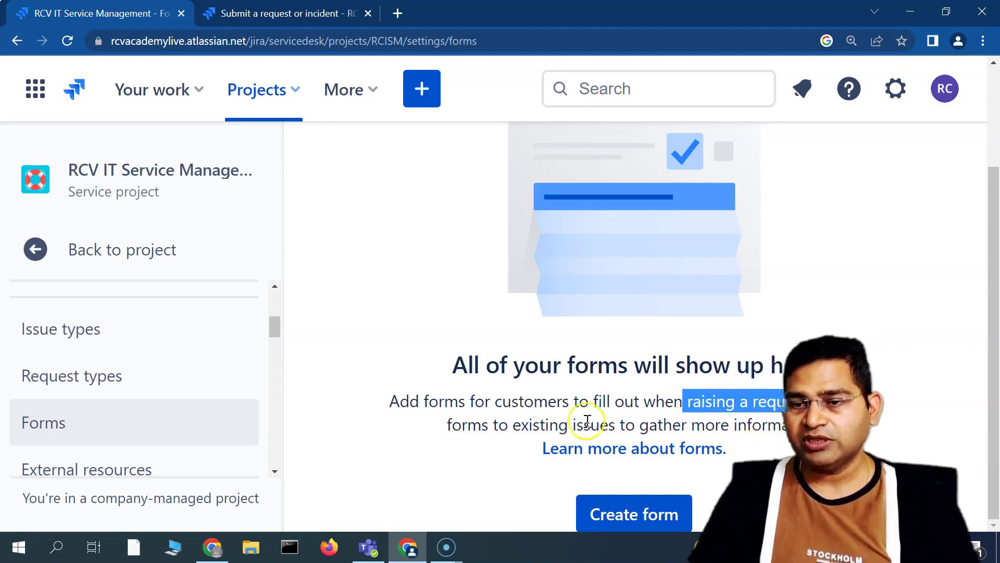
left_click(771, 407)
Create a new blank form, '2/11/2023 new form', and dismiss the onboarding tip
left_click(649, 514)
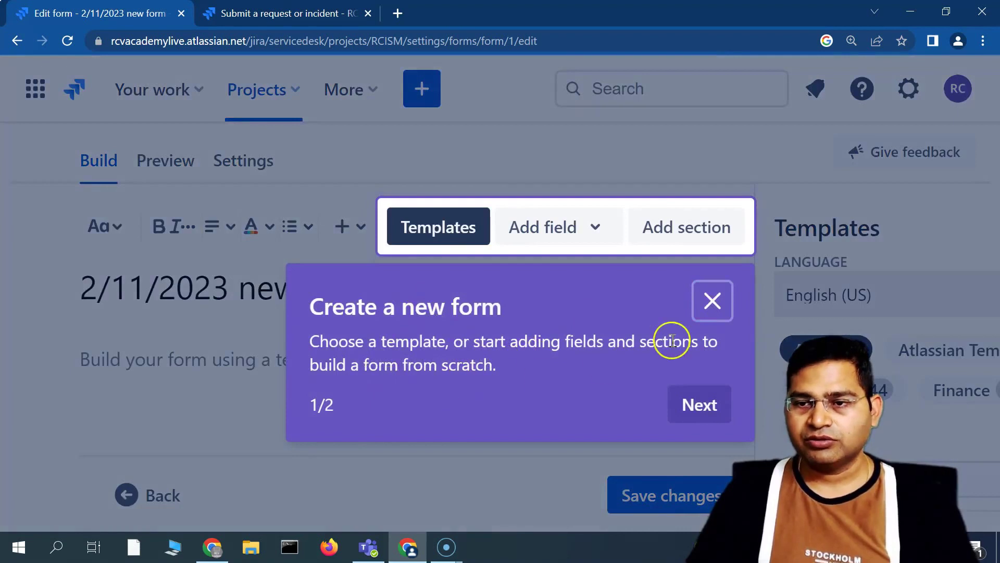
left_click(718, 298)
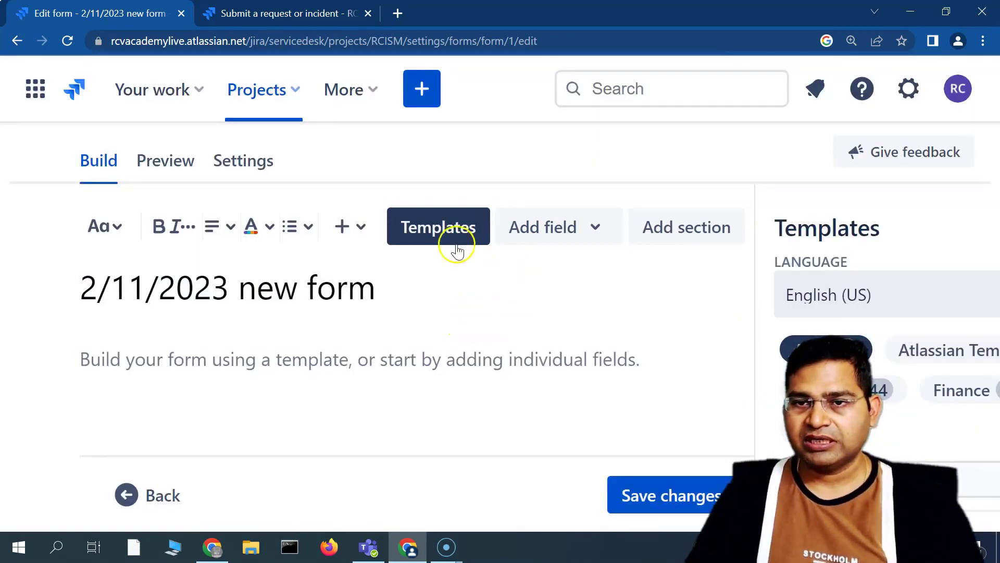
scroll(860, 313, "down", 5)
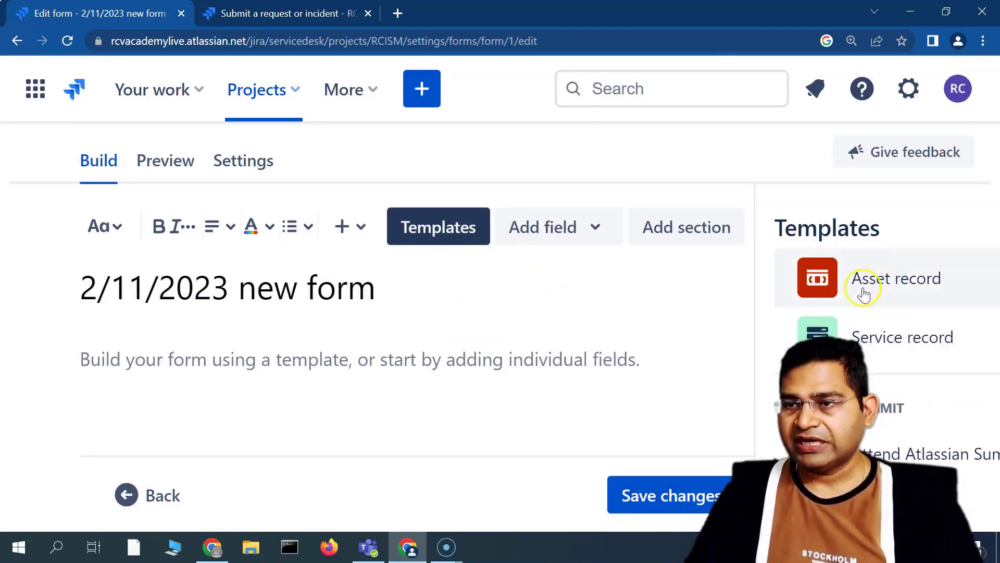
scroll(859, 354, "up", 3)
scroll(864, 365, "down", 6)
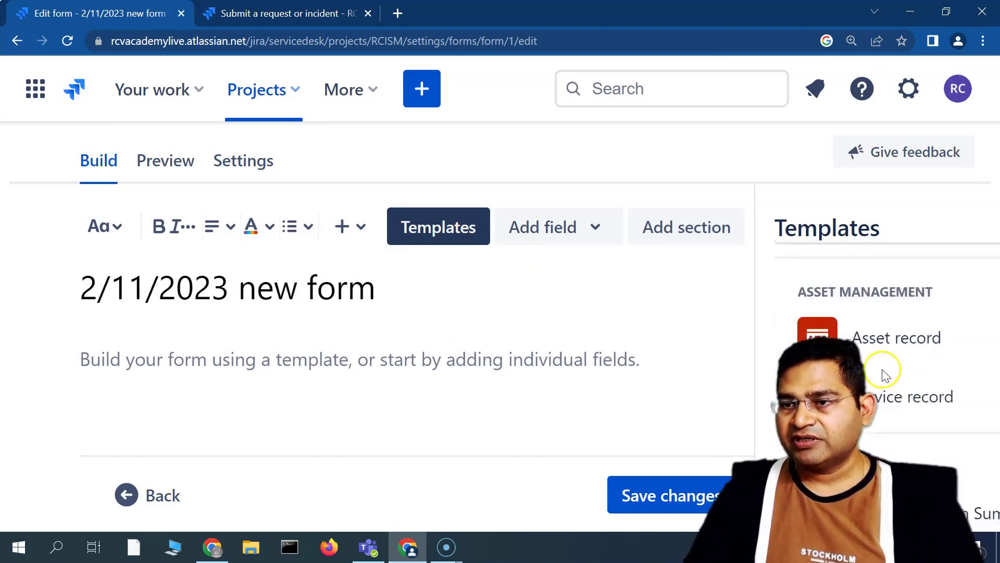
scroll(873, 379, "down", 3)
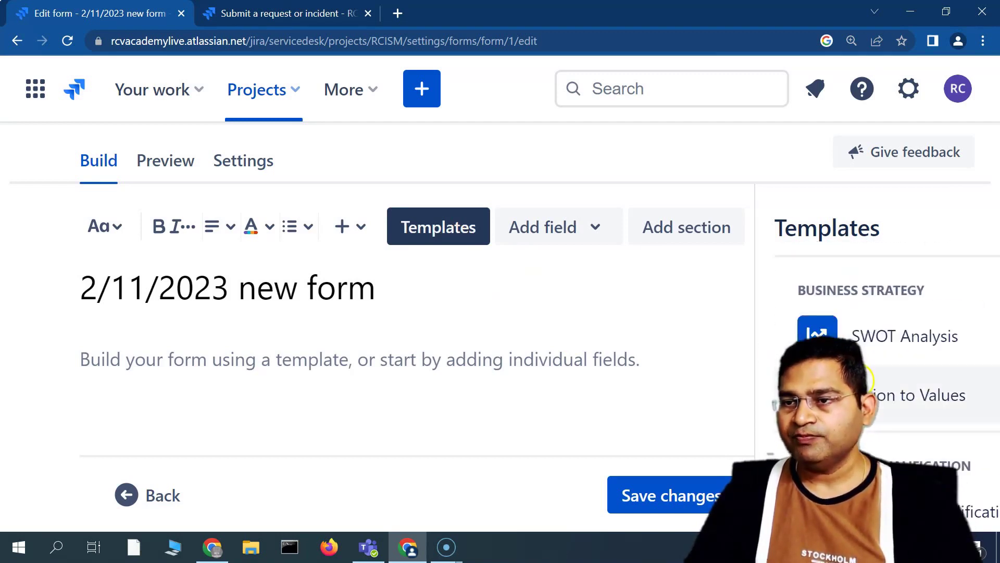
scroll(417, 385, "down", 2)
scroll(249, 382, "up", 2)
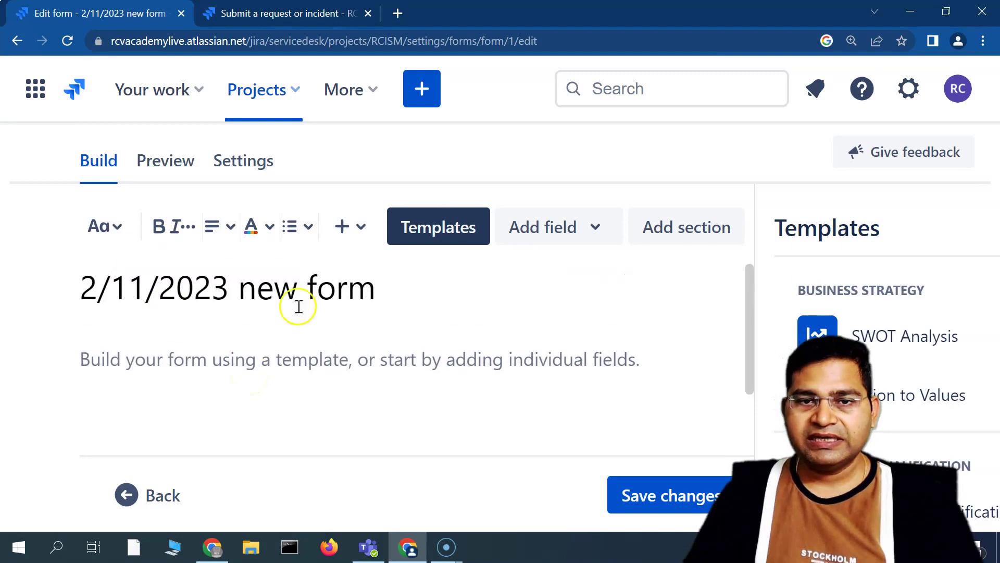
Review the Add field types without adding one, then return to the forms list
left_click(597, 237)
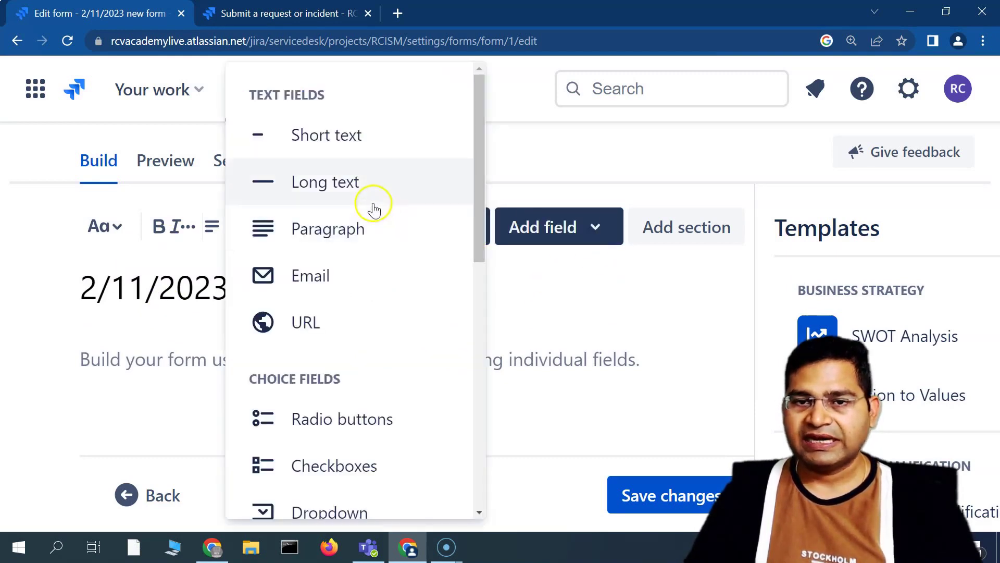
left_click(625, 285)
scroll(352, 342, "down", 3)
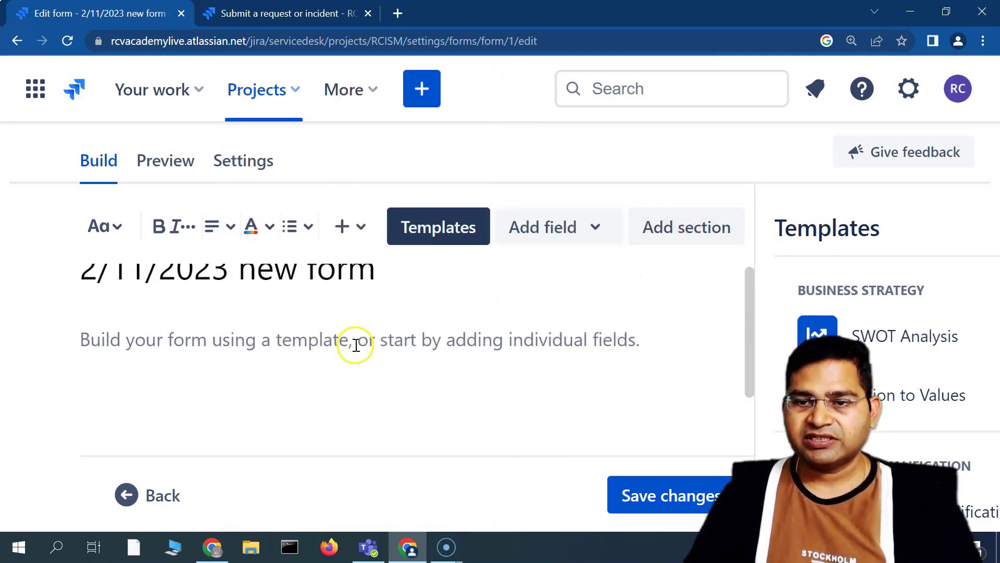
scroll(337, 406, "up", 3)
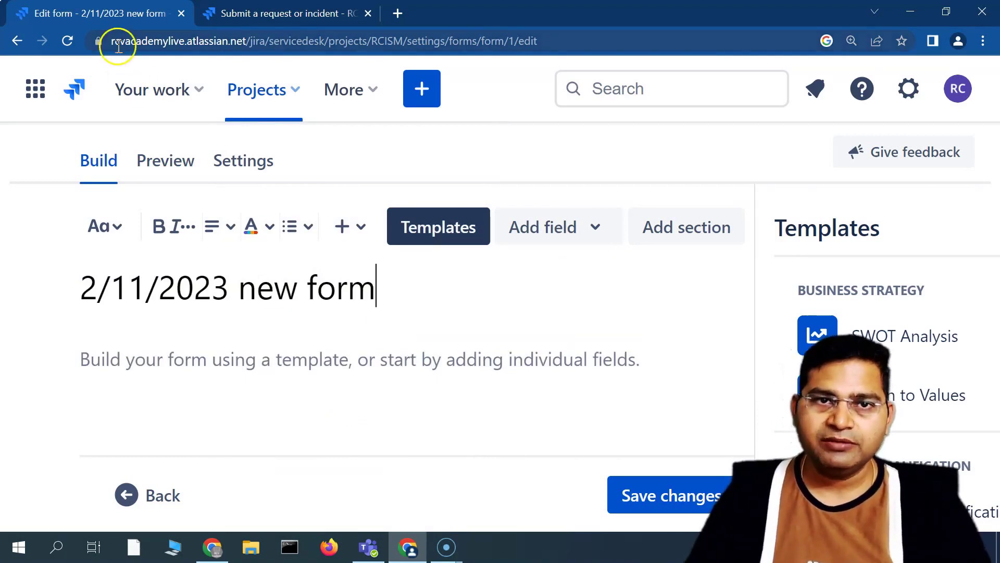
left_click(17, 40)
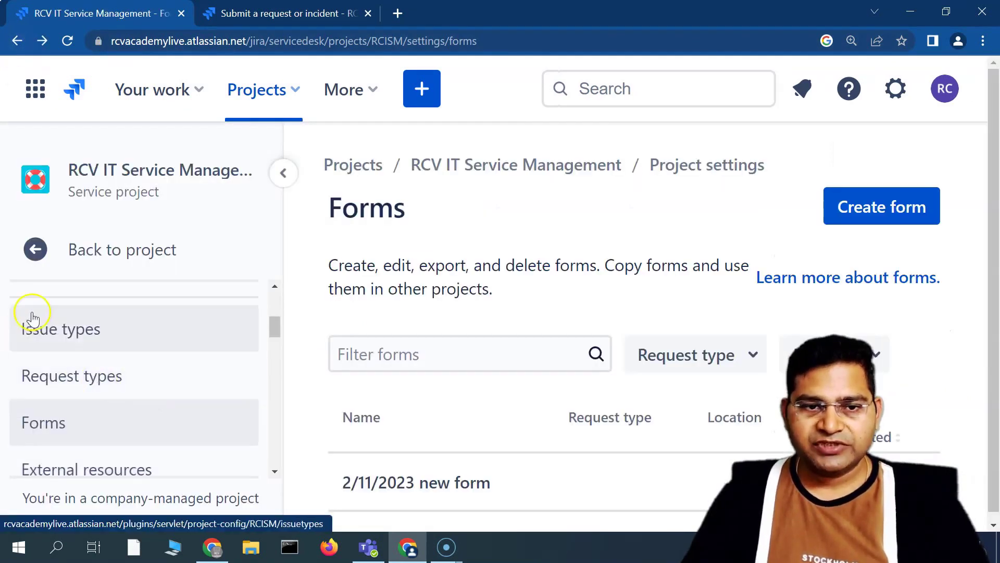
Review the Issue types table (Emailed request, Task, Sub-task), then head back to Request types
left_click(84, 379)
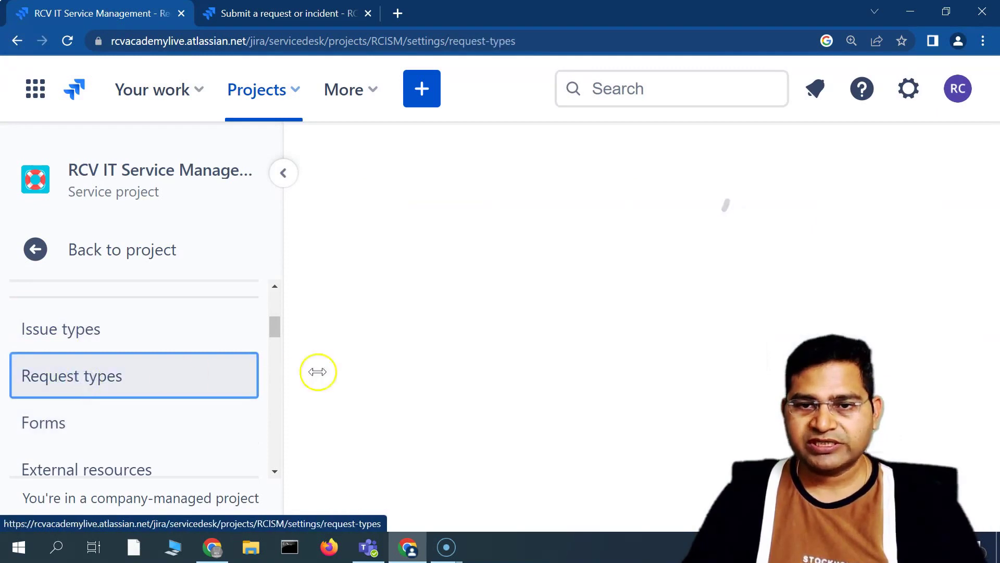
scroll(536, 402, "down", 4)
left_click(113, 330)
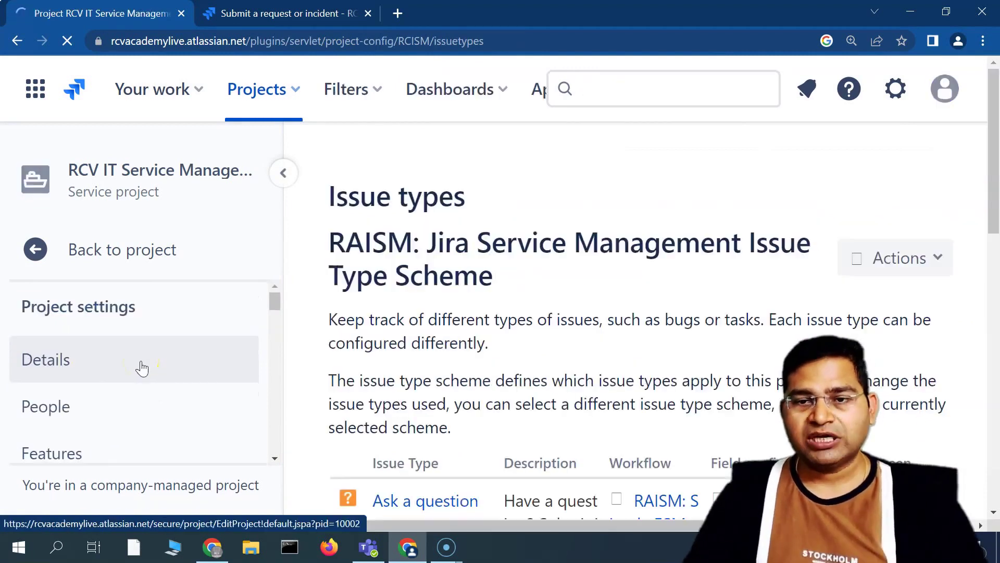
scroll(583, 364, "down", 4)
scroll(439, 365, "down", 7)
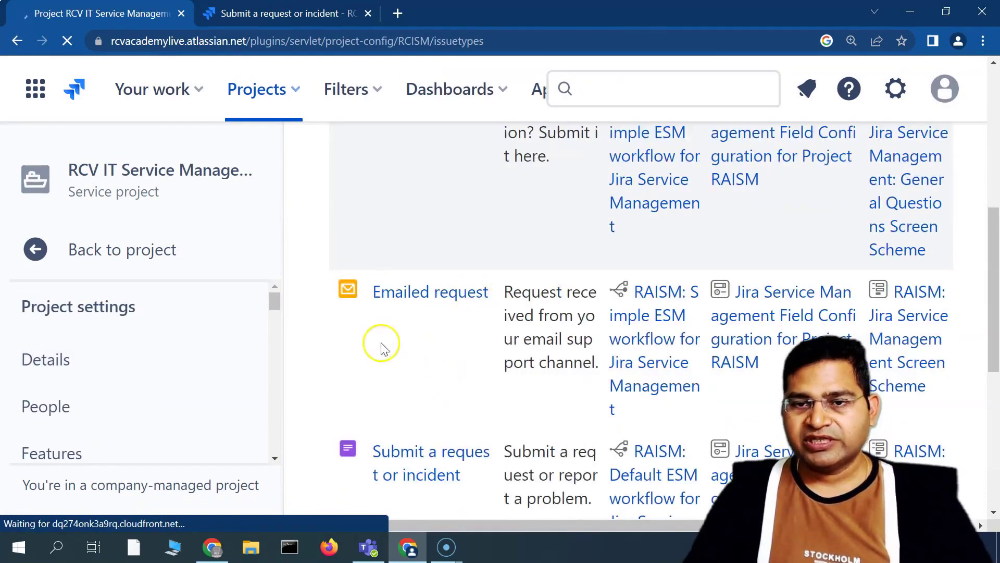
scroll(389, 355, "down", 3)
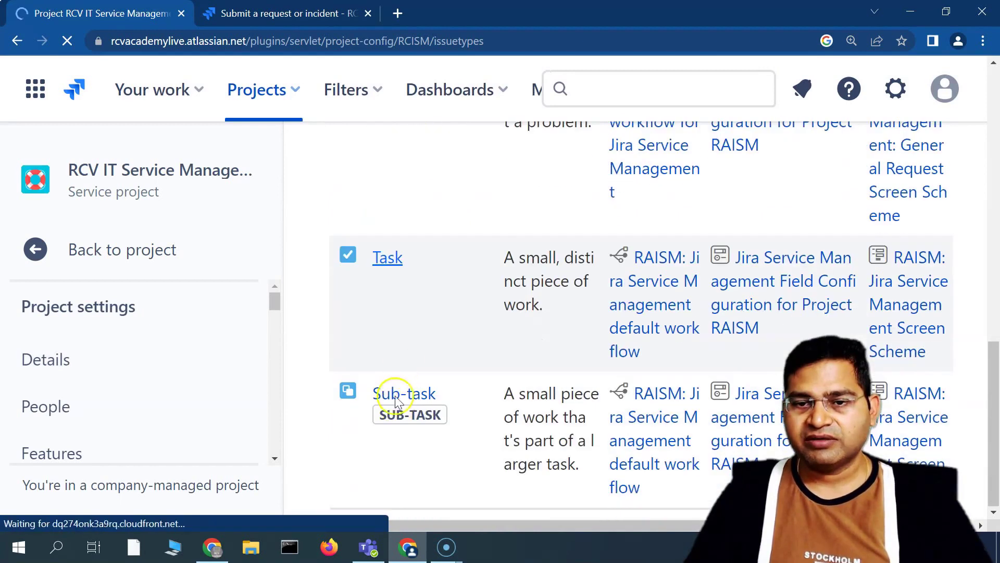
scroll(104, 384, "down", 4)
left_click(119, 383)
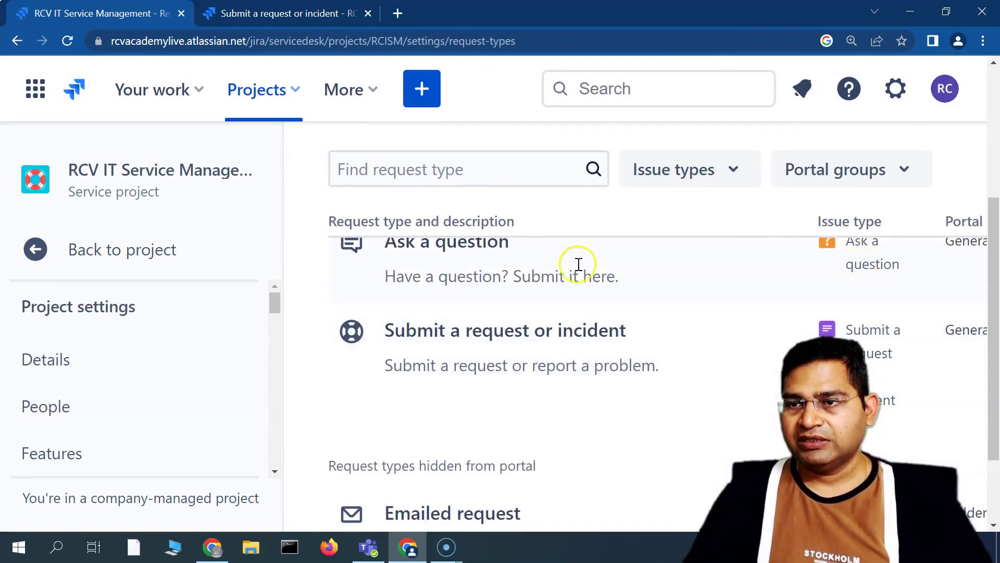
Check that Emailed request is hidden from the portal and used by the email channel
scroll(854, 336, "down", 2)
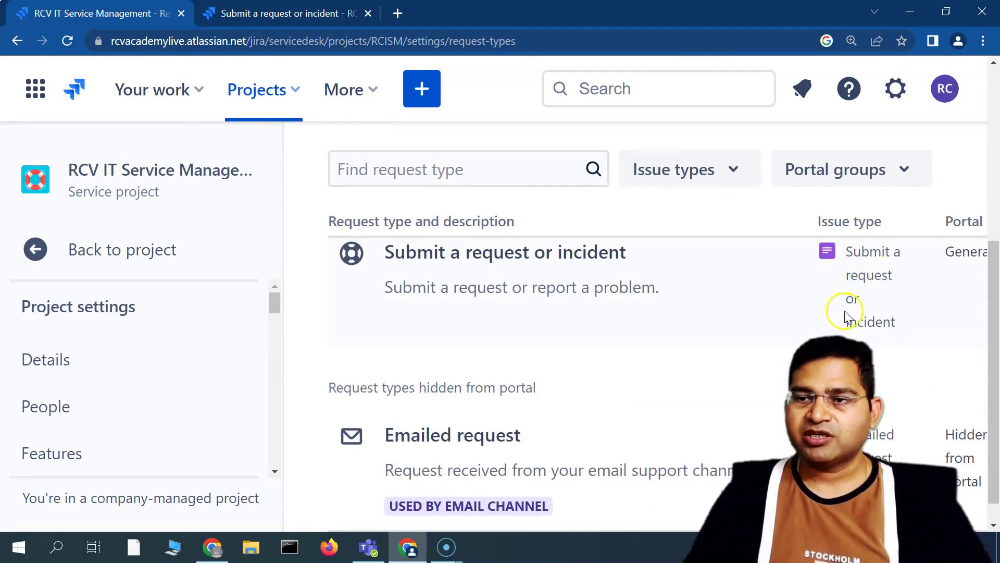
scroll(743, 351, "down", 1)
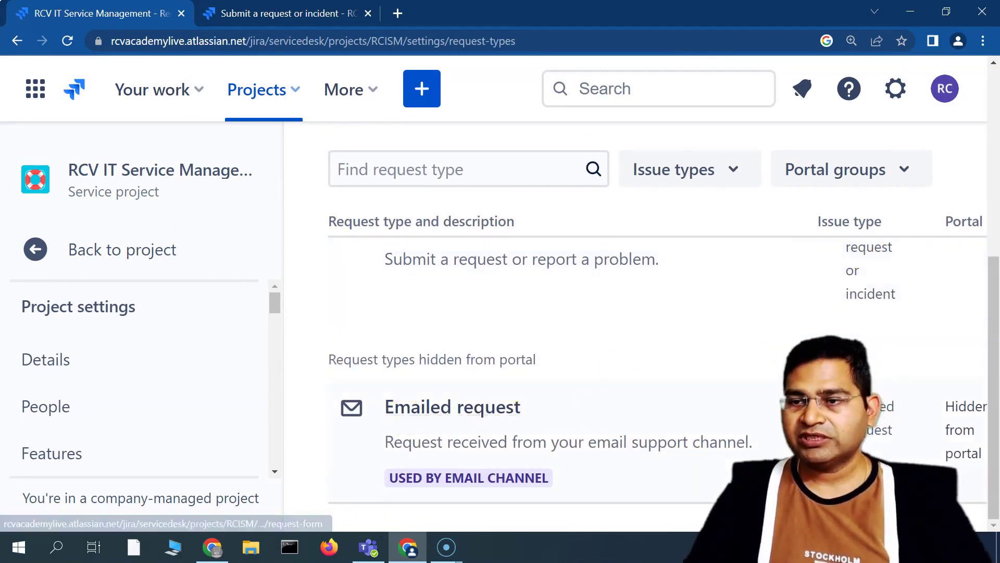
left_click_drag(847, 406, 893, 428)
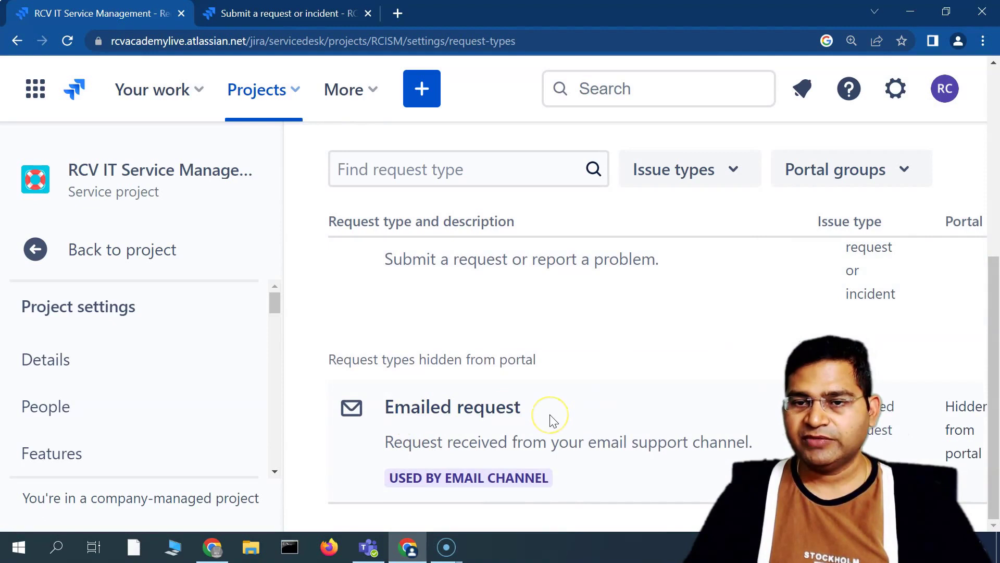
scroll(552, 419, "up", 2)
scroll(507, 239, "down", 2)
scroll(596, 420, "up", 4)
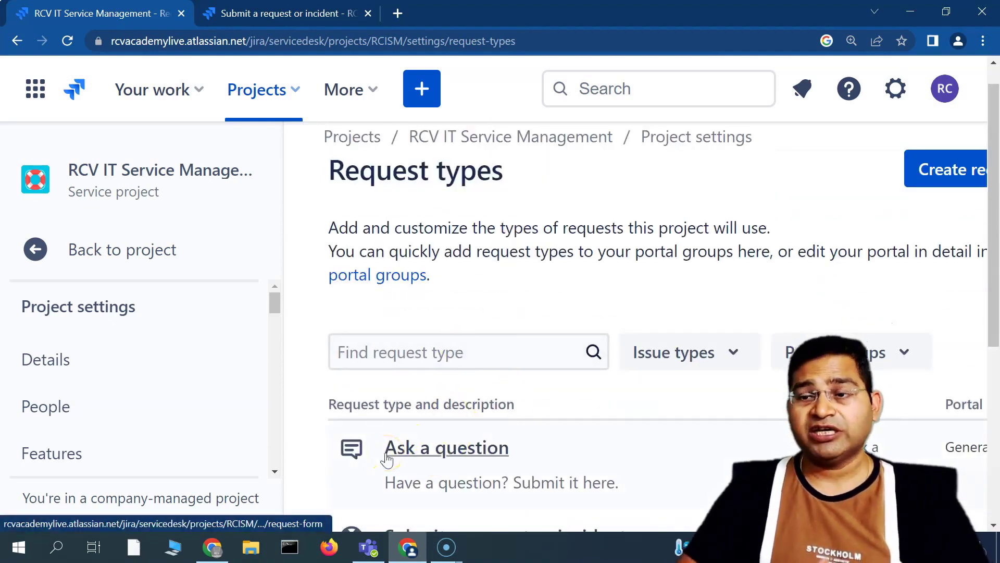
scroll(134, 315, "down", 5)
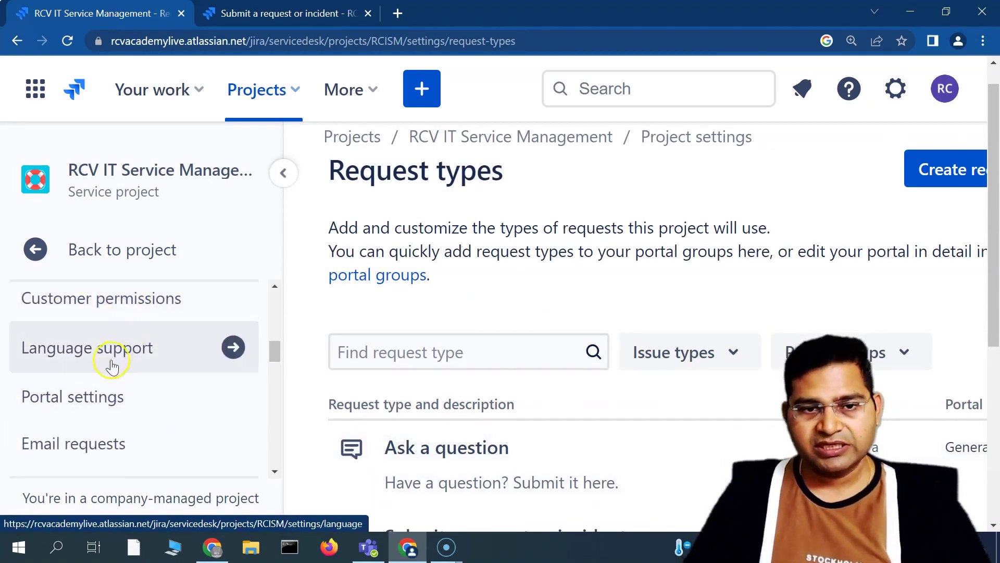
scroll(84, 438, "down", 3)
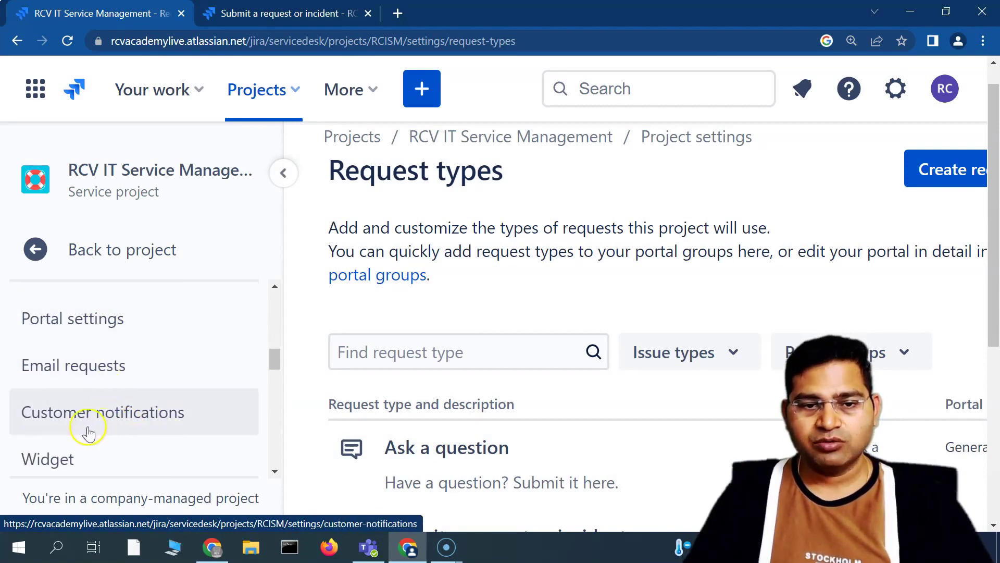
scroll(83, 416, "down", 3)
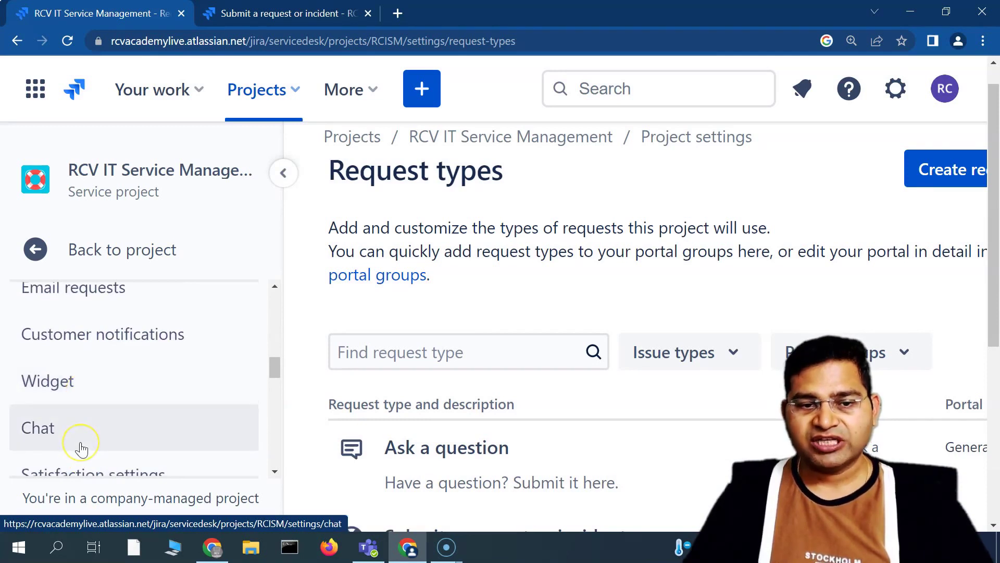
scroll(78, 447, "down", 3)
scroll(138, 452, "up", 6)
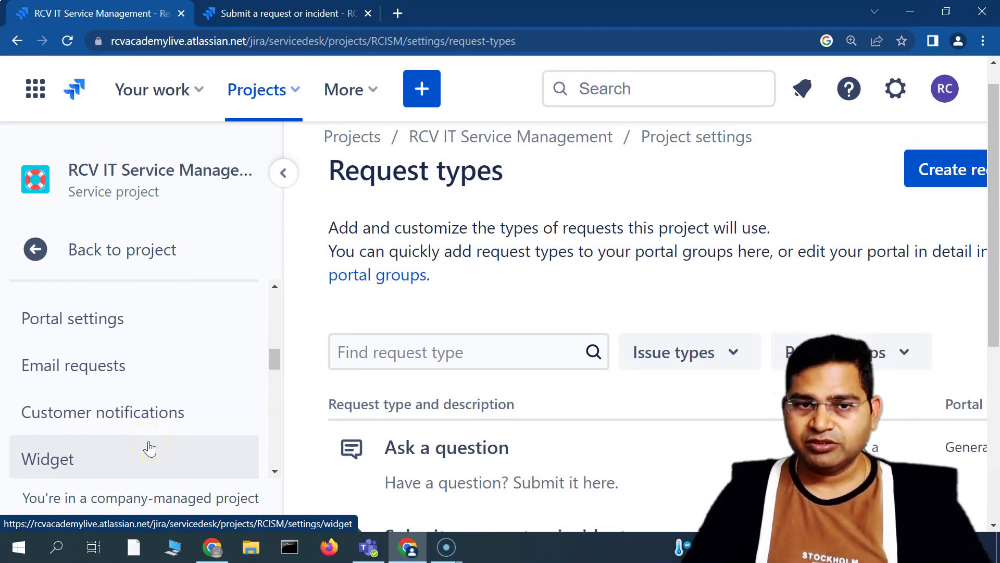
scroll(116, 442, "down", 6)
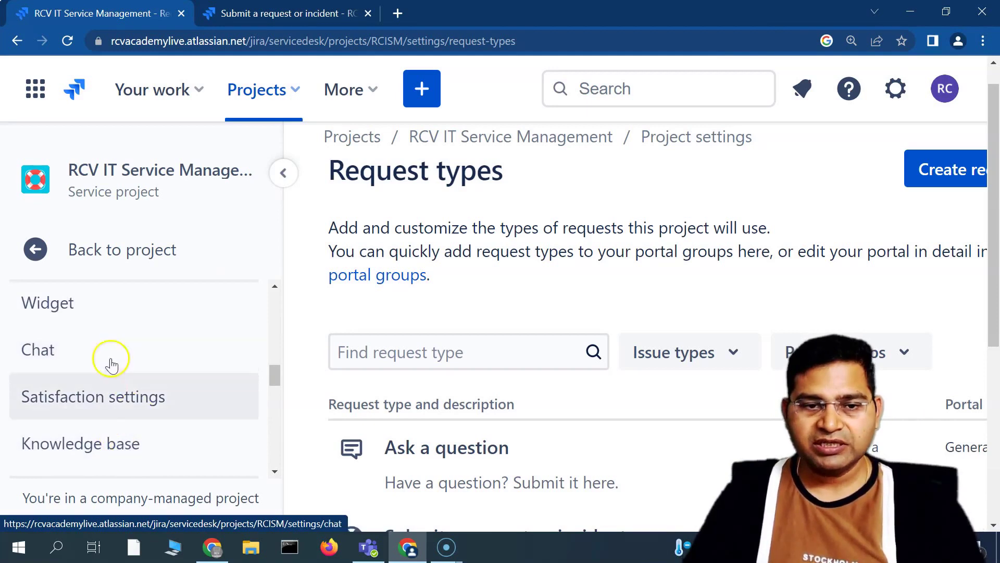
scroll(111, 443, "down", 3)
scroll(104, 436, "down", 3)
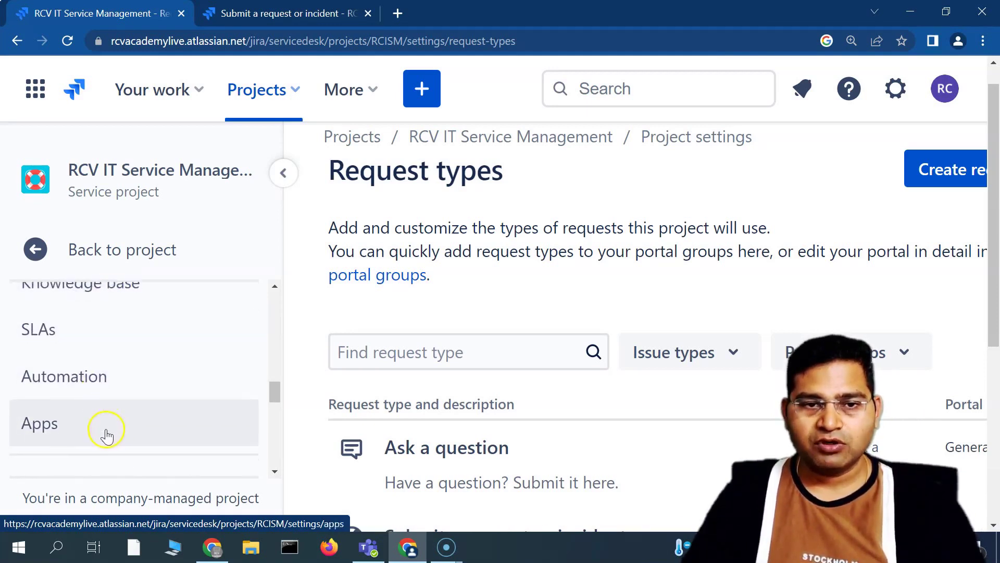
scroll(102, 365, "down", 2)
scroll(95, 333, "up", 2)
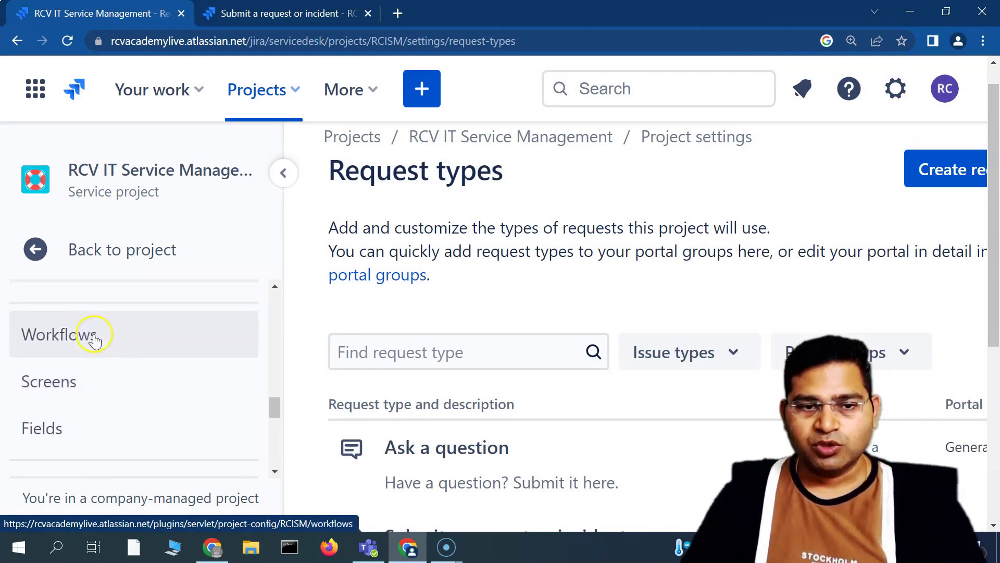
scroll(90, 442, "down", 3)
scroll(115, 412, "down", 2)
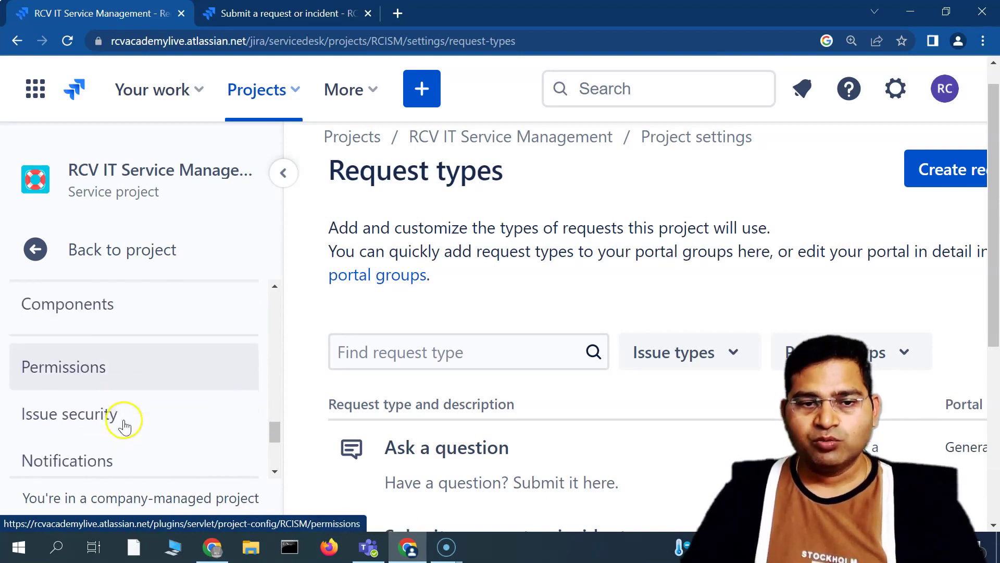
scroll(146, 466, "up", 5)
scroll(149, 472, "up", 1)
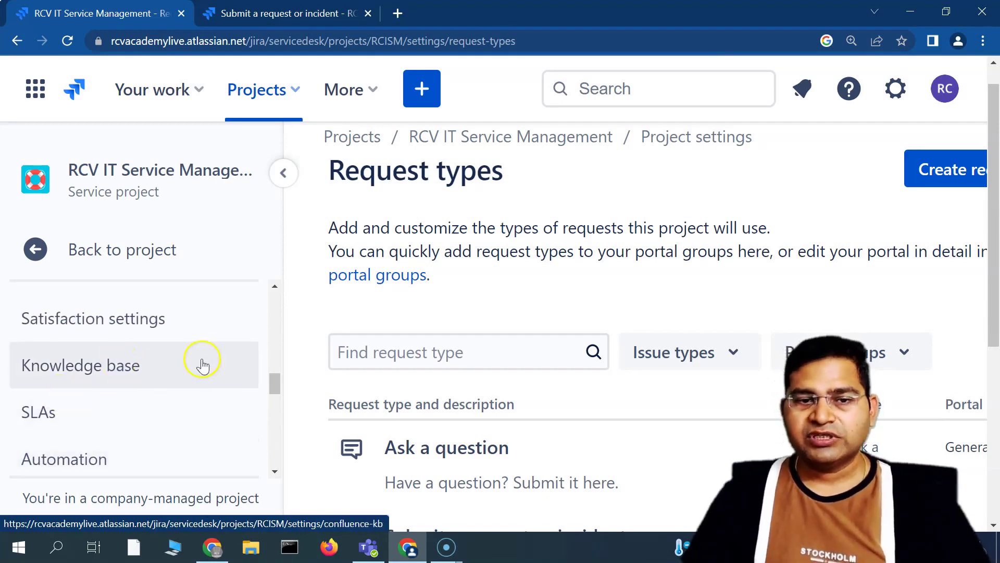
scroll(169, 408, "up", 2)
scroll(116, 427, "up", 10)
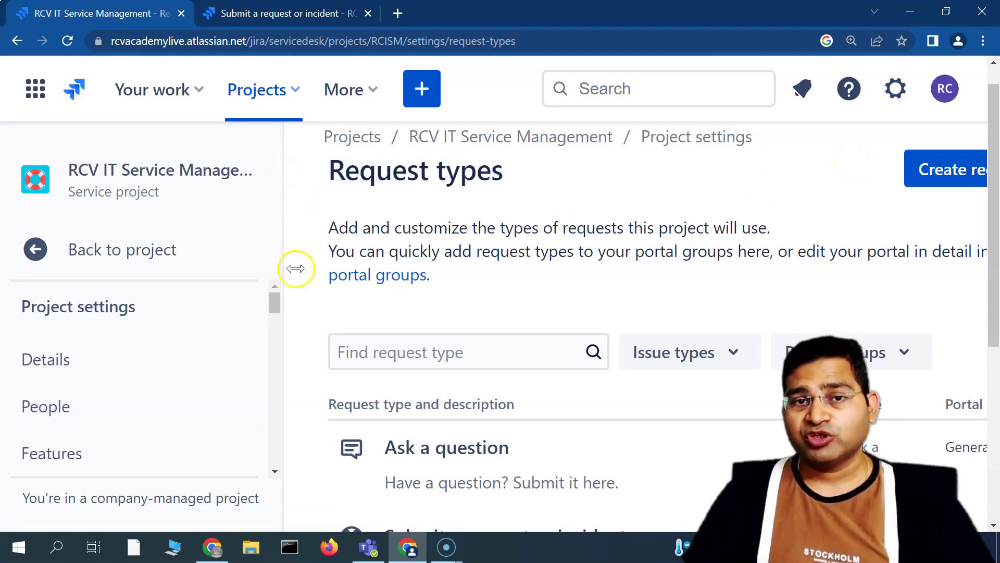
scroll(151, 399, "up", 1)
scroll(131, 442, "down", 4)
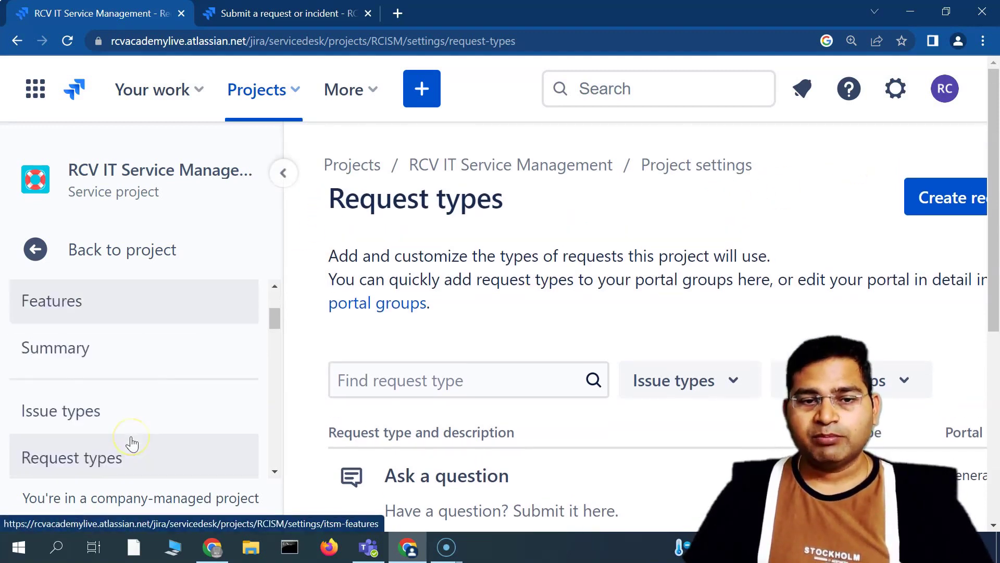
scroll(116, 434, "down", 2)
scroll(116, 436, "up", 5)
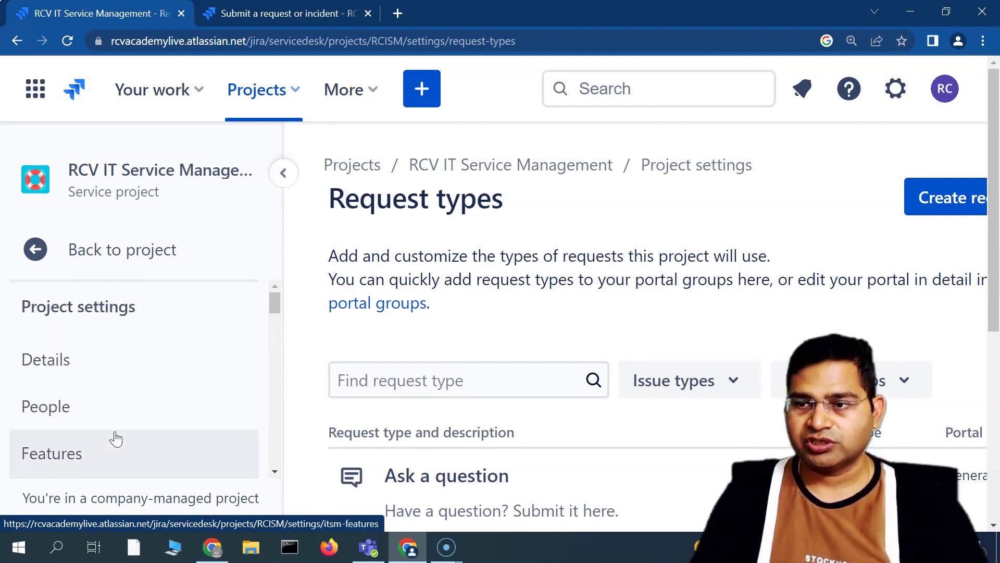